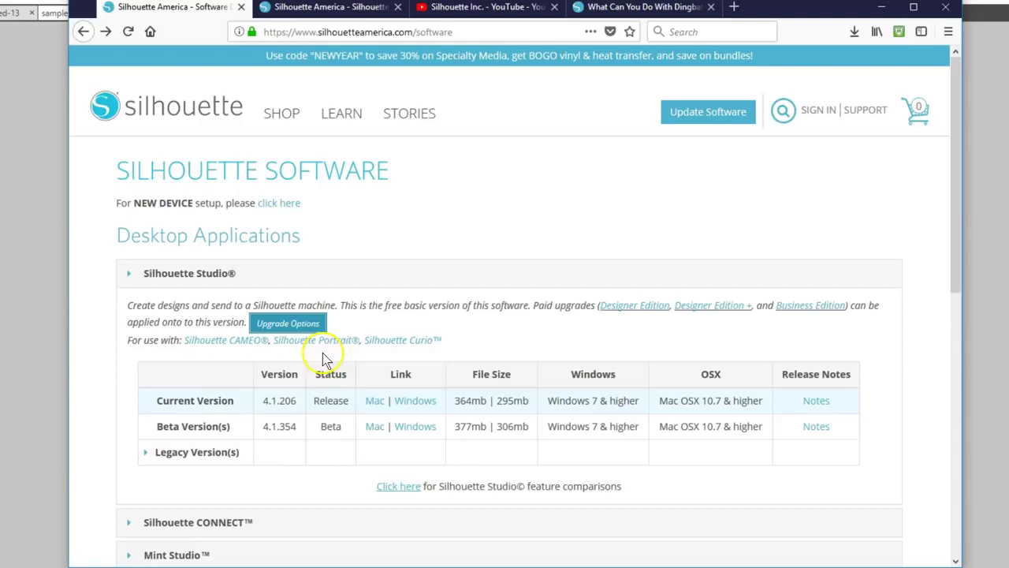
View the Silhouette Studio license key upgrade page, and return to the software download page
click(310, 330)
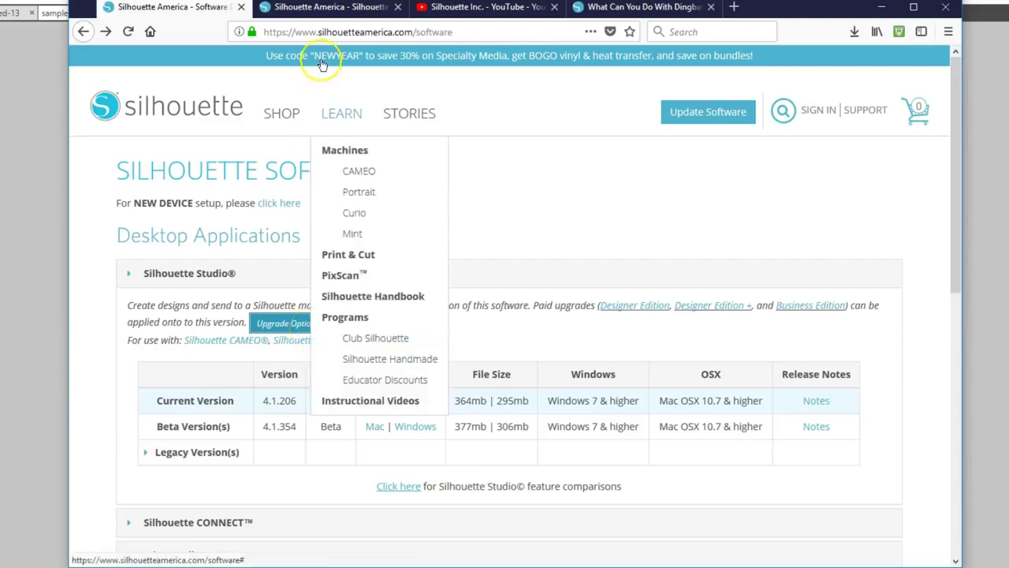
click(324, 16)
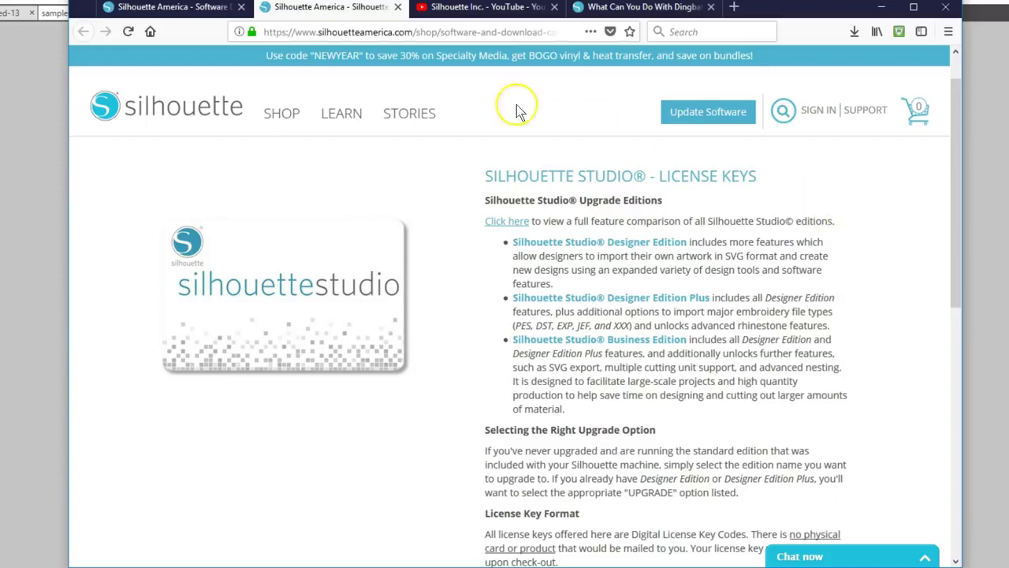
click(193, 12)
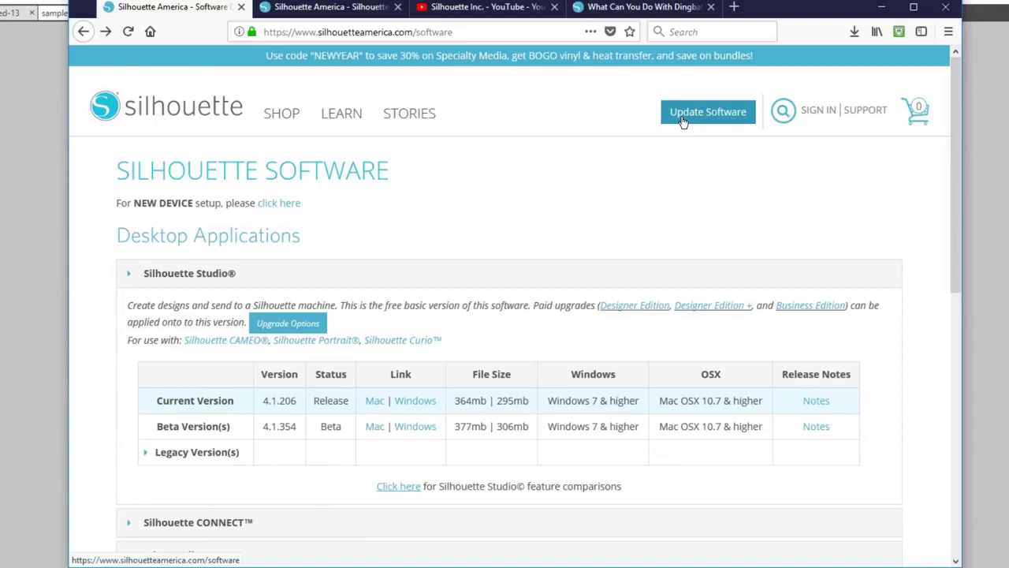
Switch to Silhouette Studio and view the design store and the library before returning to the design workspace
click(881, 6)
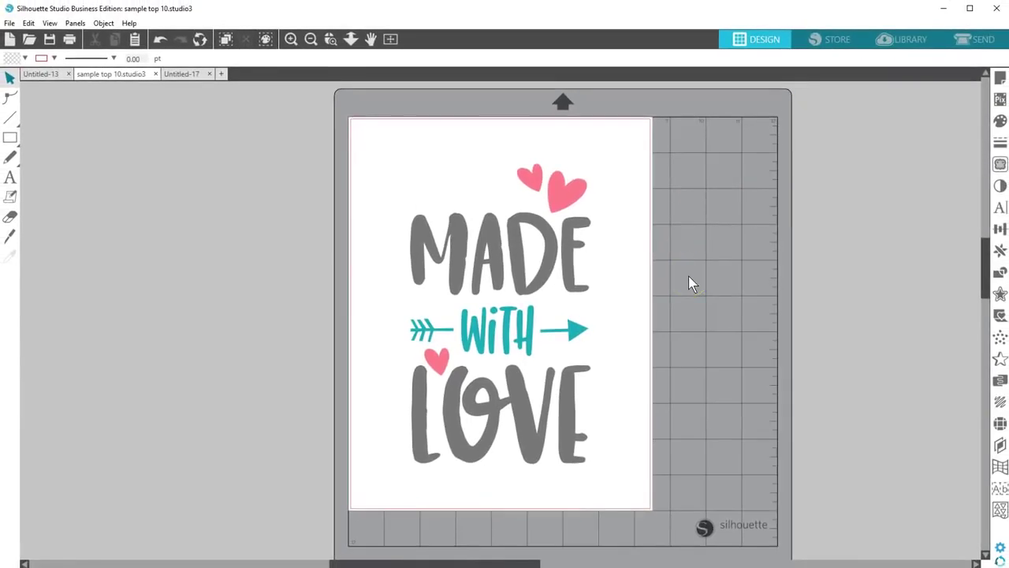
click(829, 49)
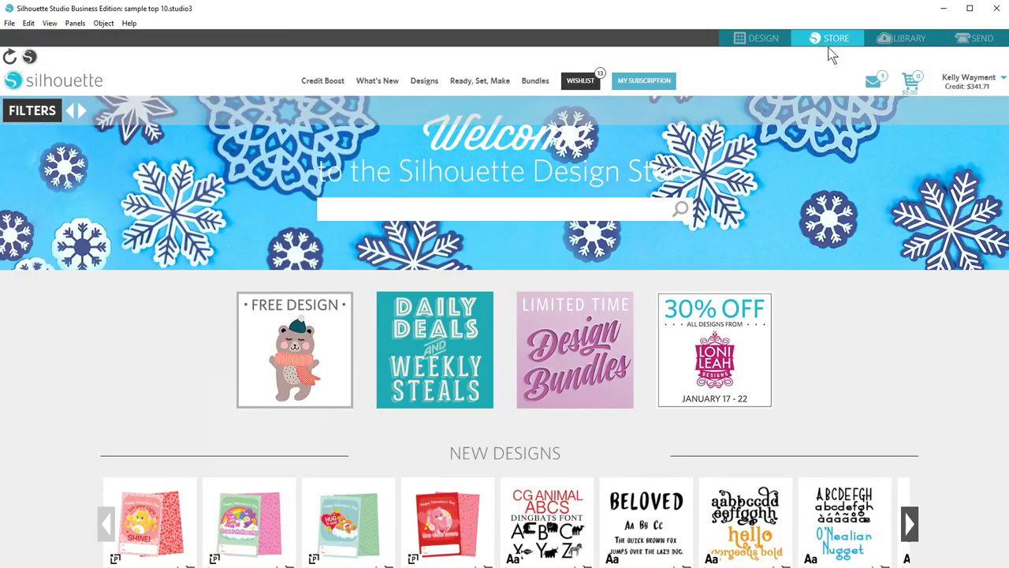
click(903, 39)
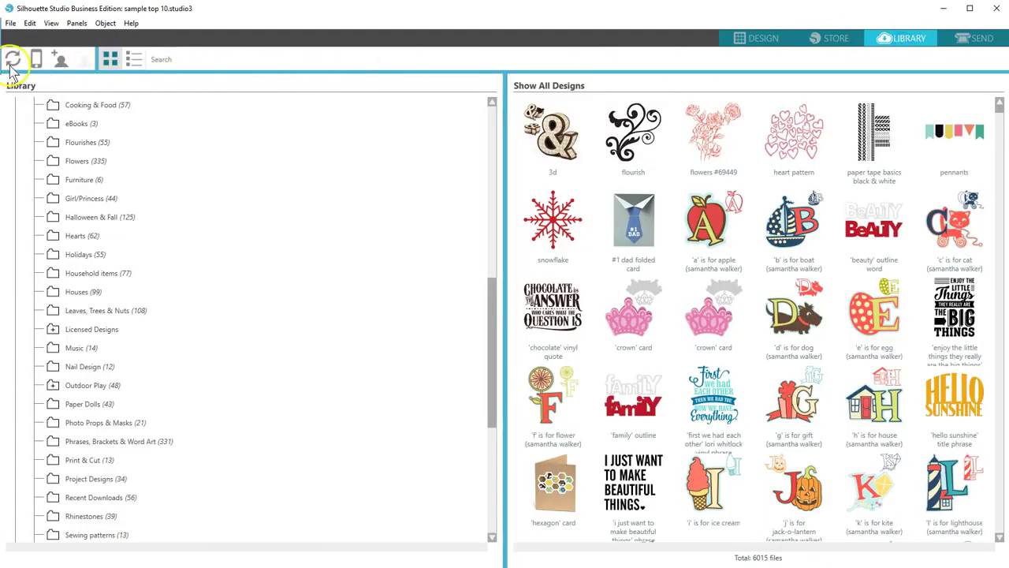
click(761, 44)
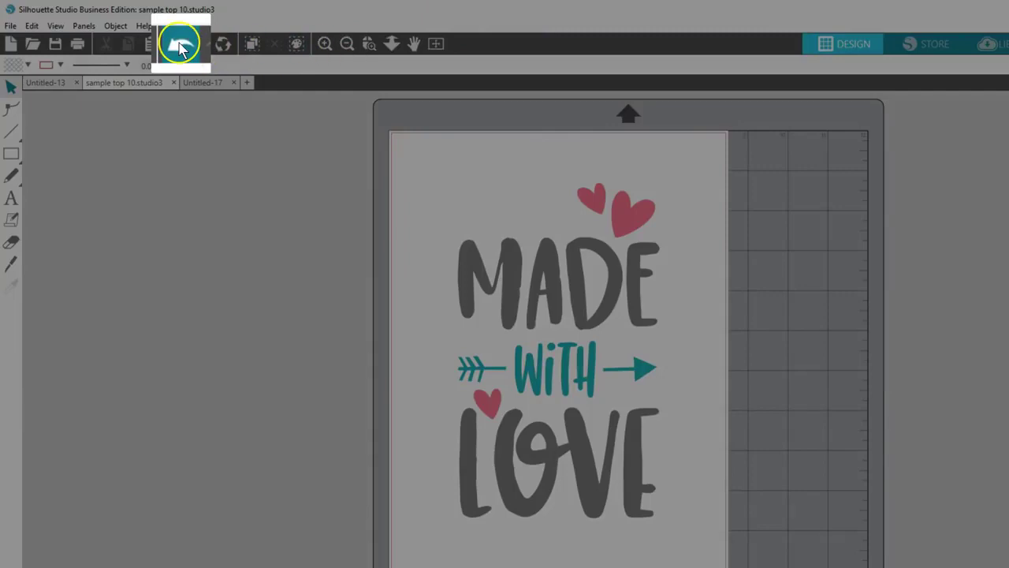
Undo the most recent changes to the Made With Love design several times in a row
click(179, 46)
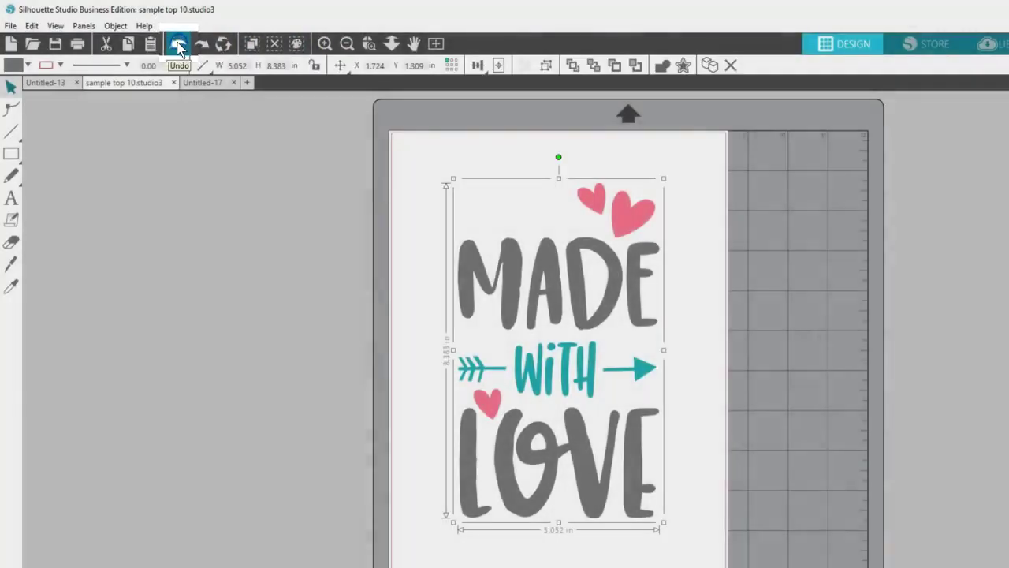
click(178, 47)
click(179, 45)
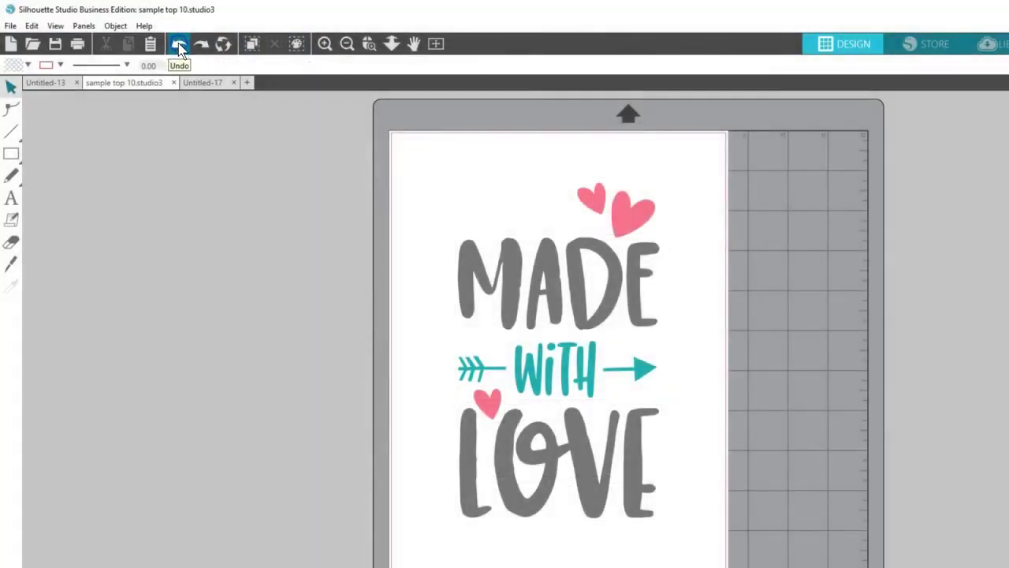
click(179, 46)
click(178, 46)
click(179, 45)
click(179, 46)
click(179, 46)
click(179, 46)
click(179, 46)
click(179, 45)
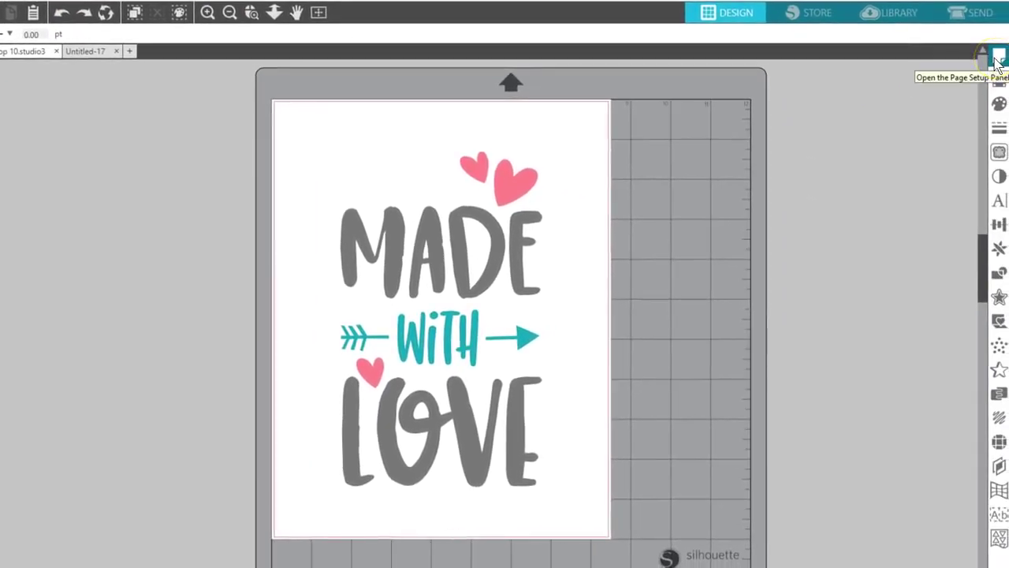
Open the page setup settings, and move the pair of pink hearts and the single heart off the page beside the mat
click(998, 58)
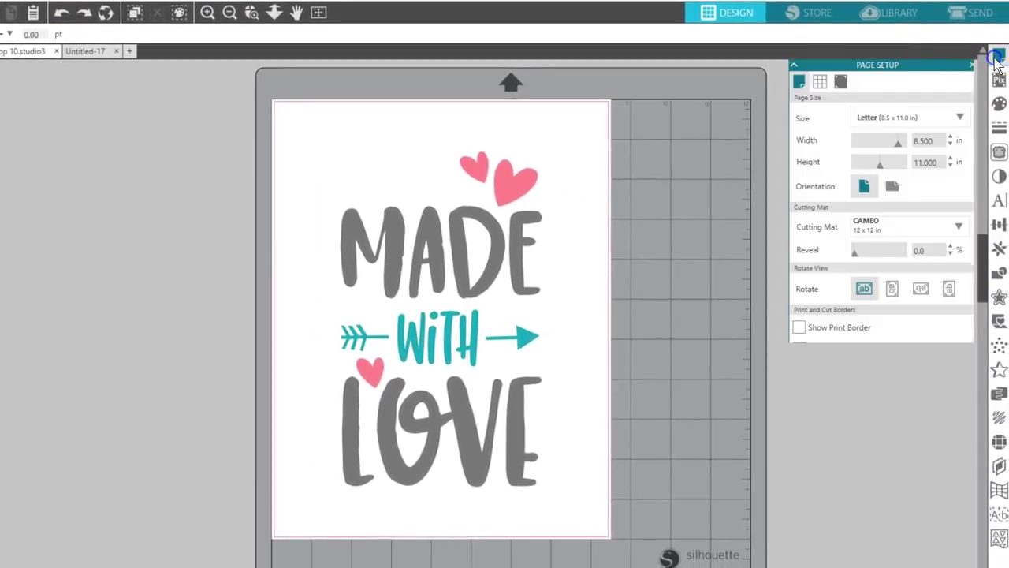
click(518, 187)
drag(518, 188, 220, 160)
drag(369, 369, 211, 326)
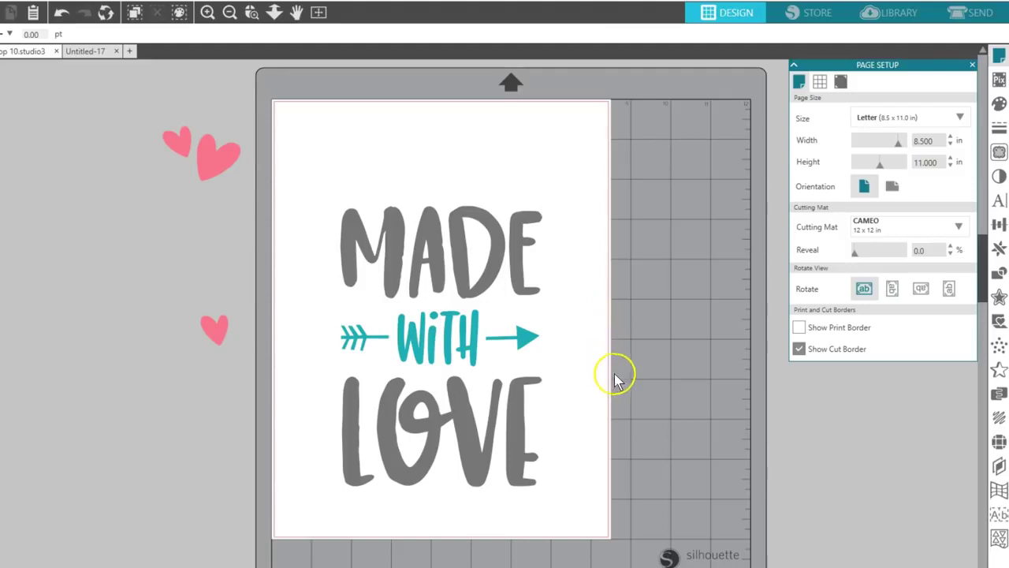
Toggle the cut border off and on, and turn on Type 1 registration marks
click(797, 349)
click(797, 350)
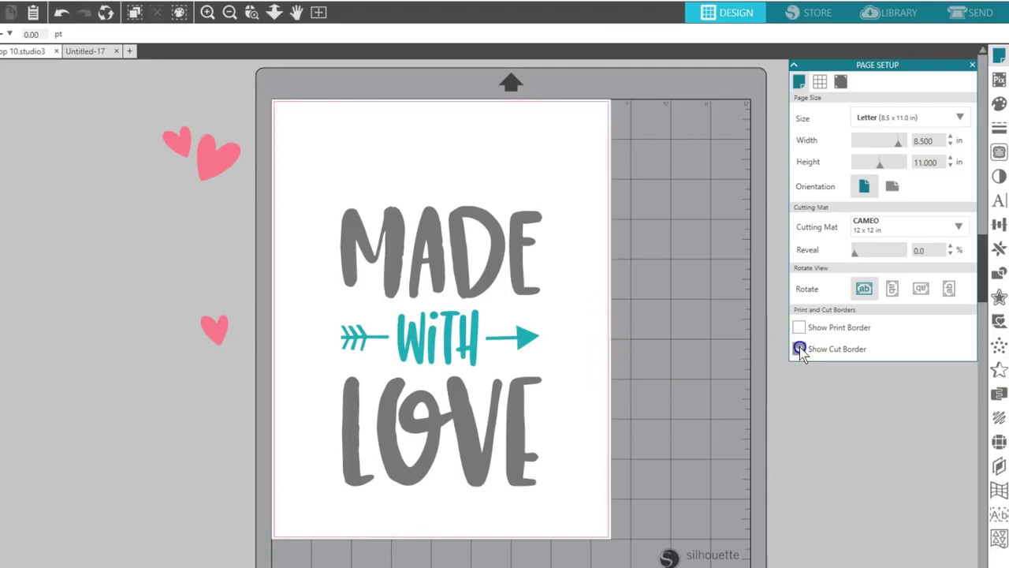
click(840, 81)
click(858, 118)
click(860, 149)
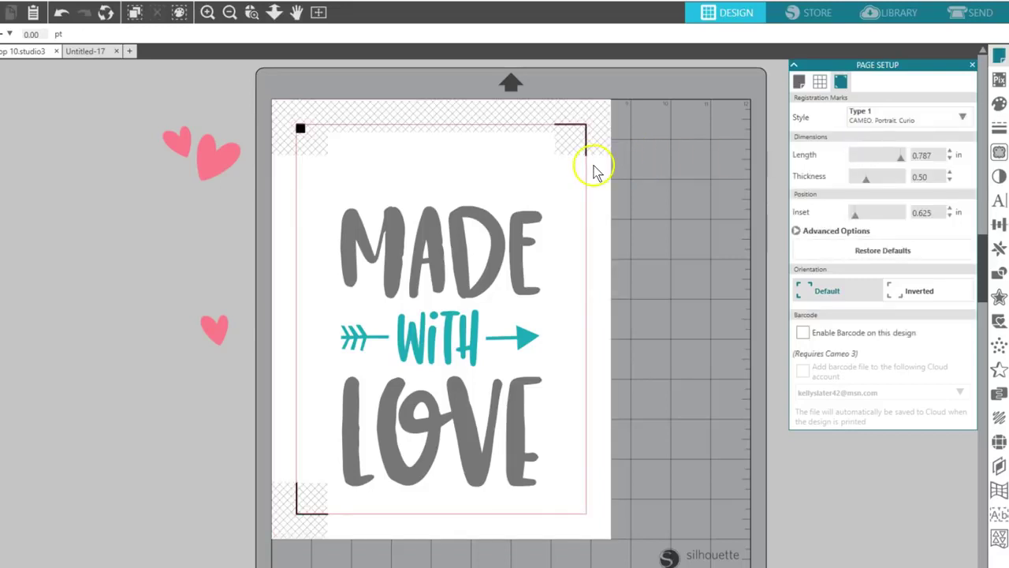
Turn the registration marks off and return to the page size settings
click(871, 117)
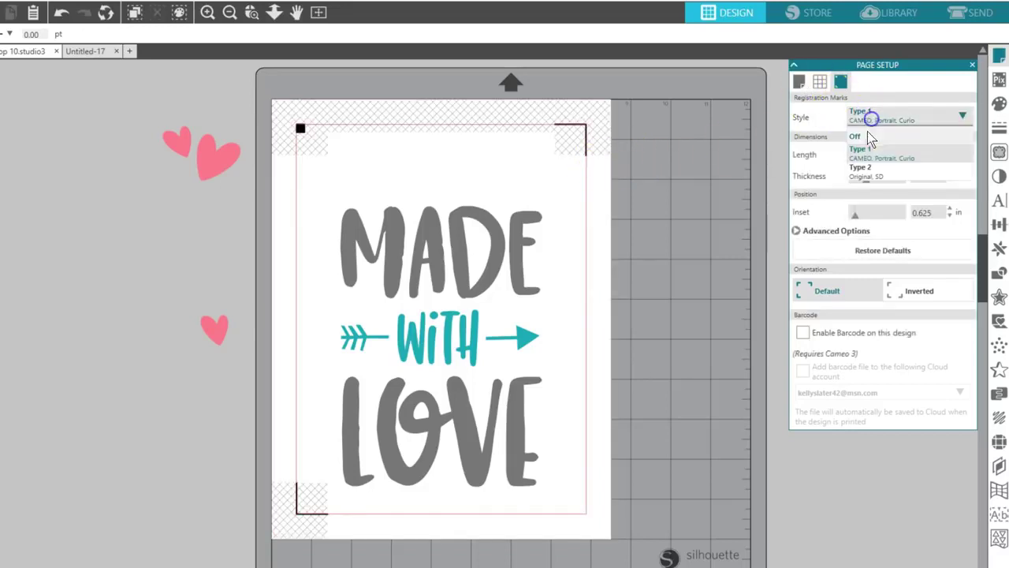
click(864, 136)
click(798, 81)
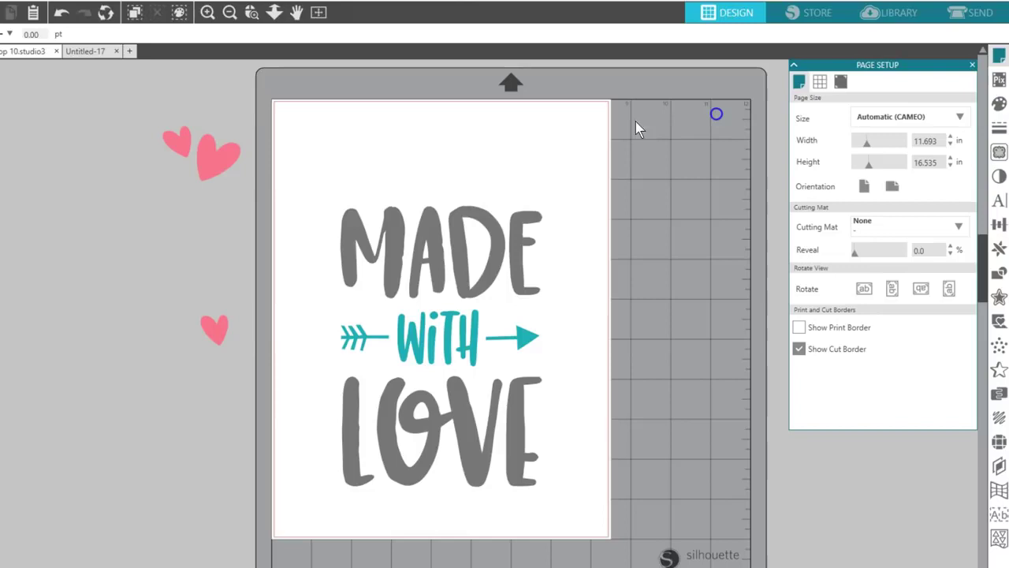
Move the pair of hearts onto the page above the word MADE, and the single heart beside the arrow's feathered end
click(230, 157)
drag(231, 158, 548, 167)
click(293, 255)
drag(216, 323, 311, 317)
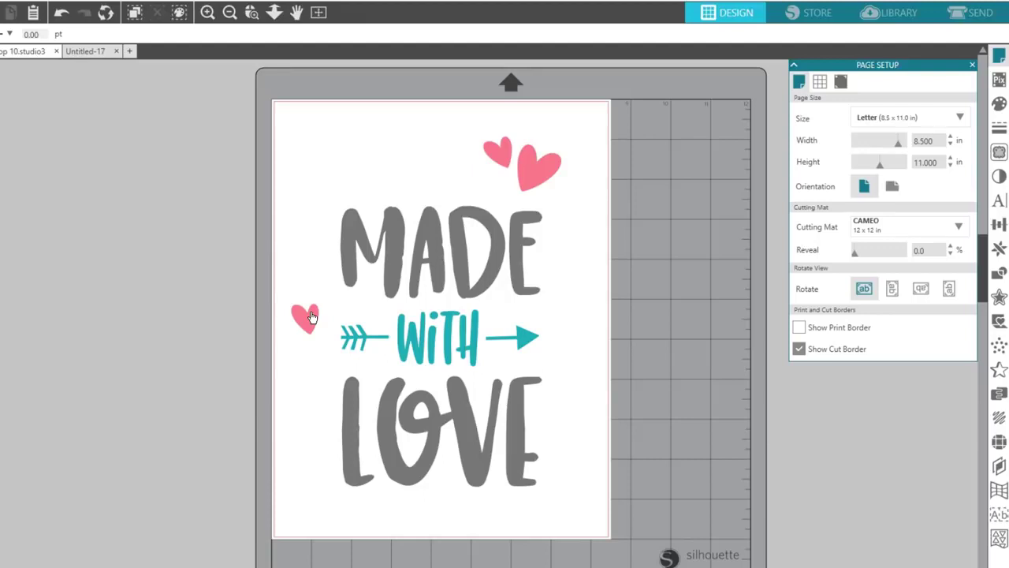
In the send settings, set the pair of hearts to No Cut and back to Cut, and return to the design workspace
click(977, 12)
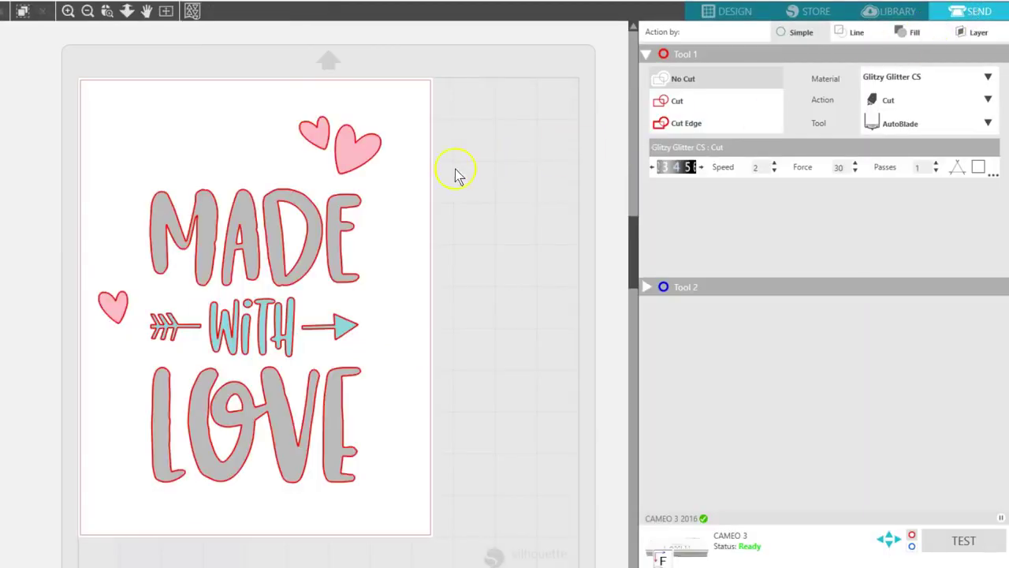
click(377, 157)
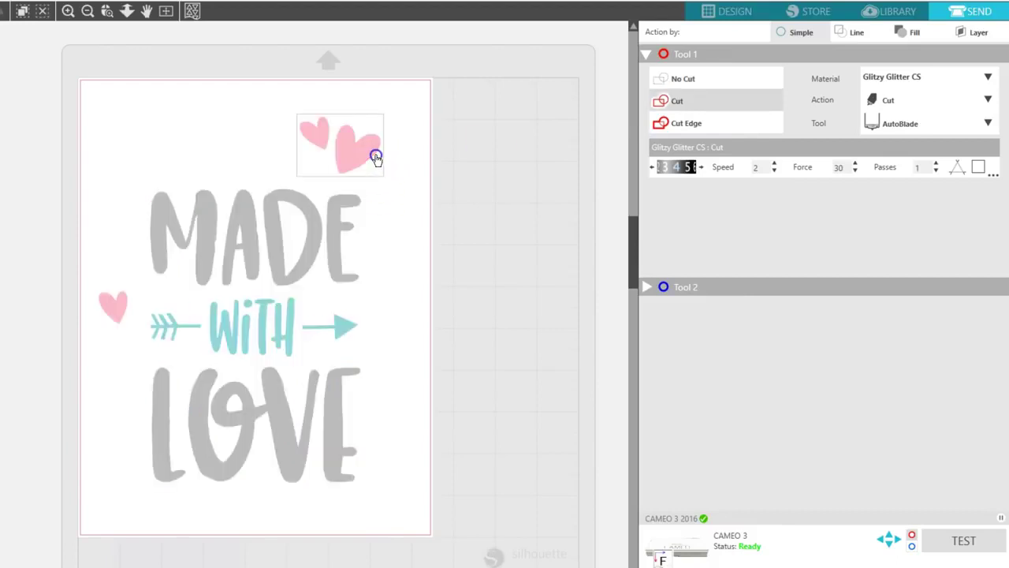
click(668, 82)
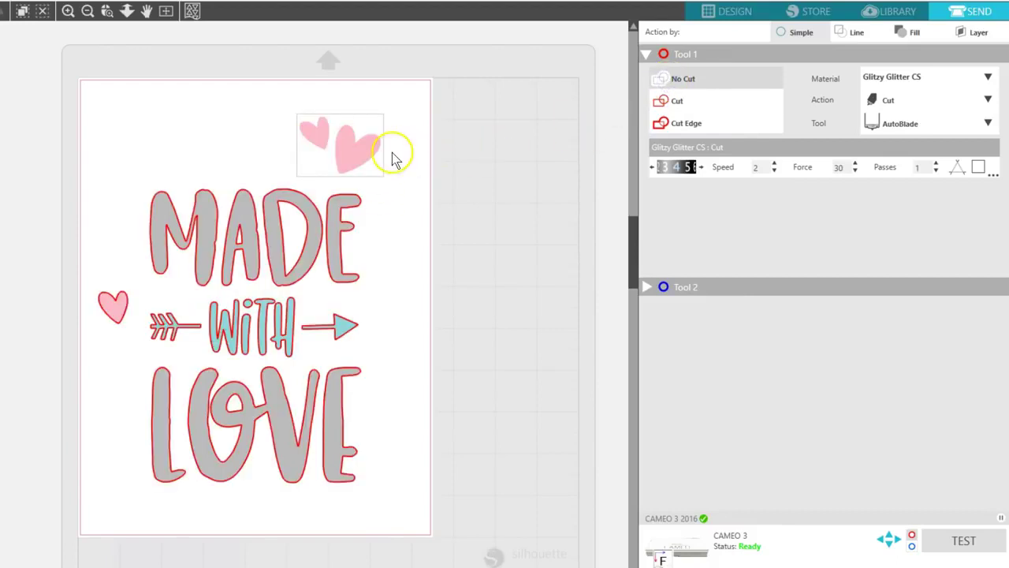
click(648, 107)
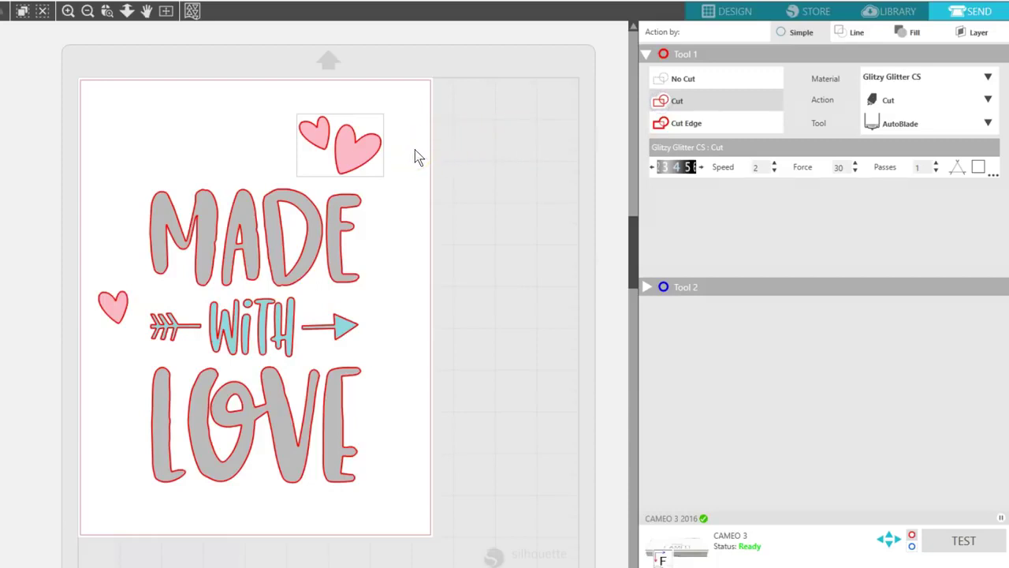
click(692, 16)
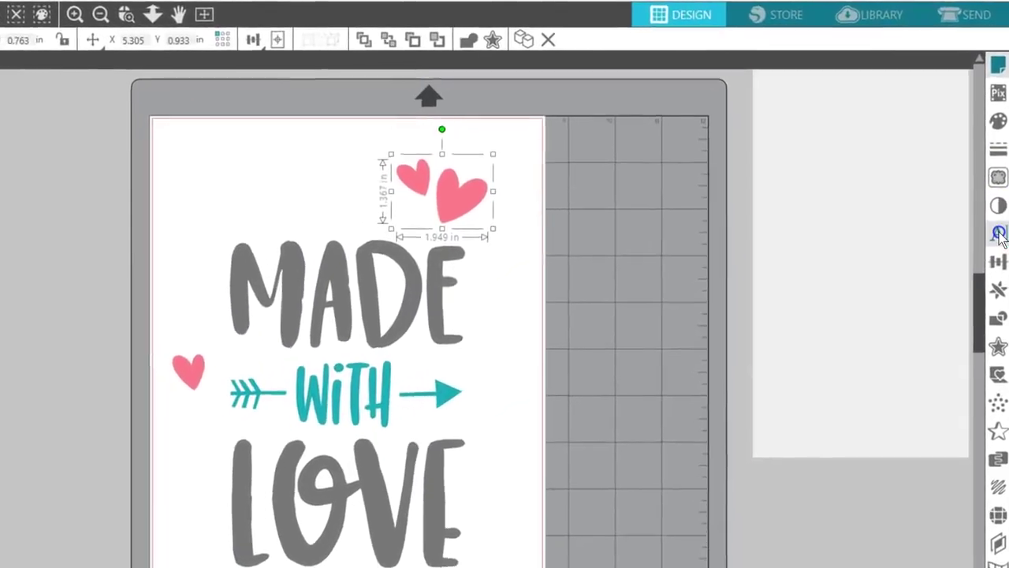
Open the text style settings and browse the list of available fonts, including the sketch and dingbat fonts
click(999, 234)
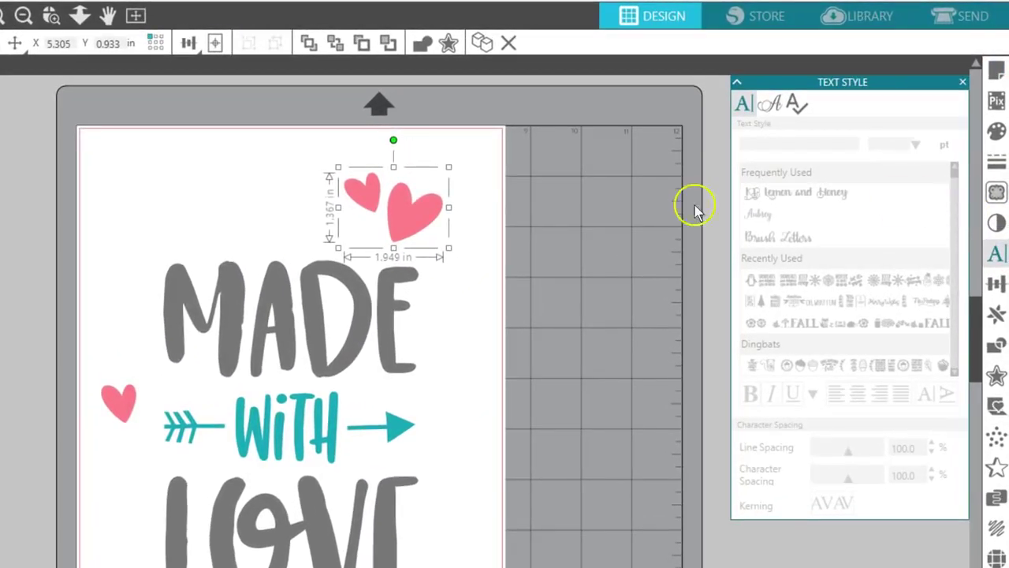
click(536, 196)
click(955, 194)
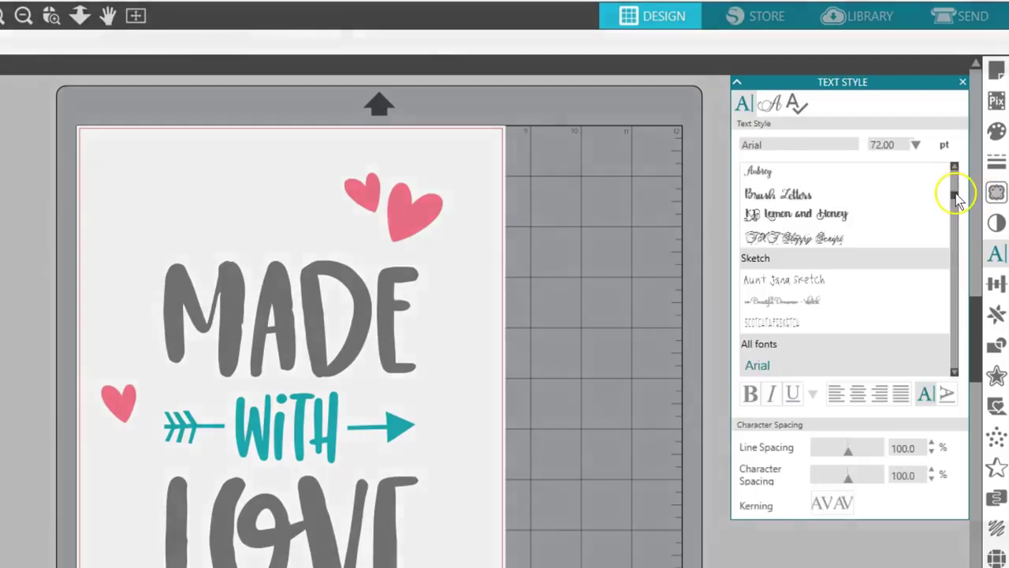
click(954, 194)
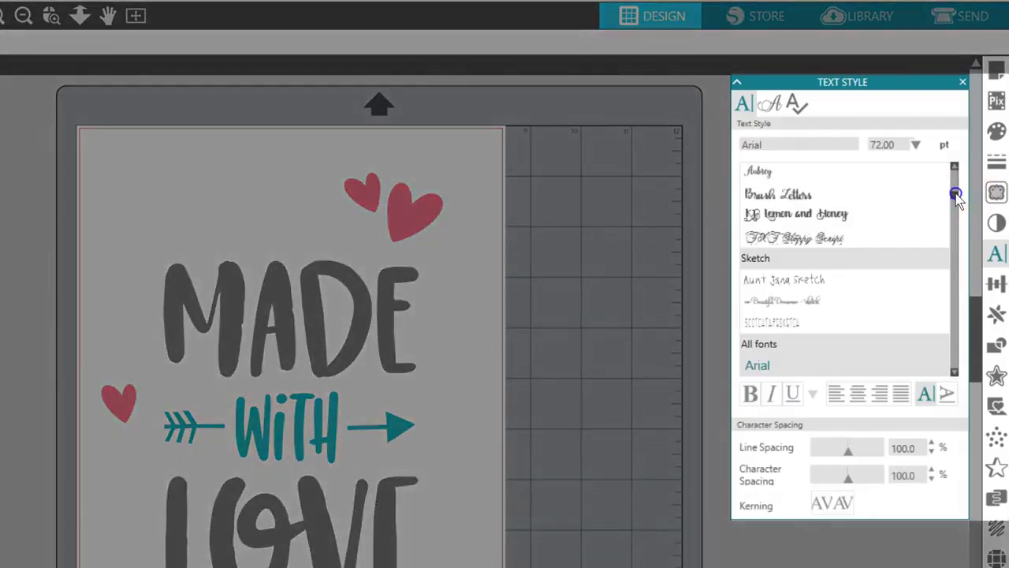
scroll(955, 198, down, 10)
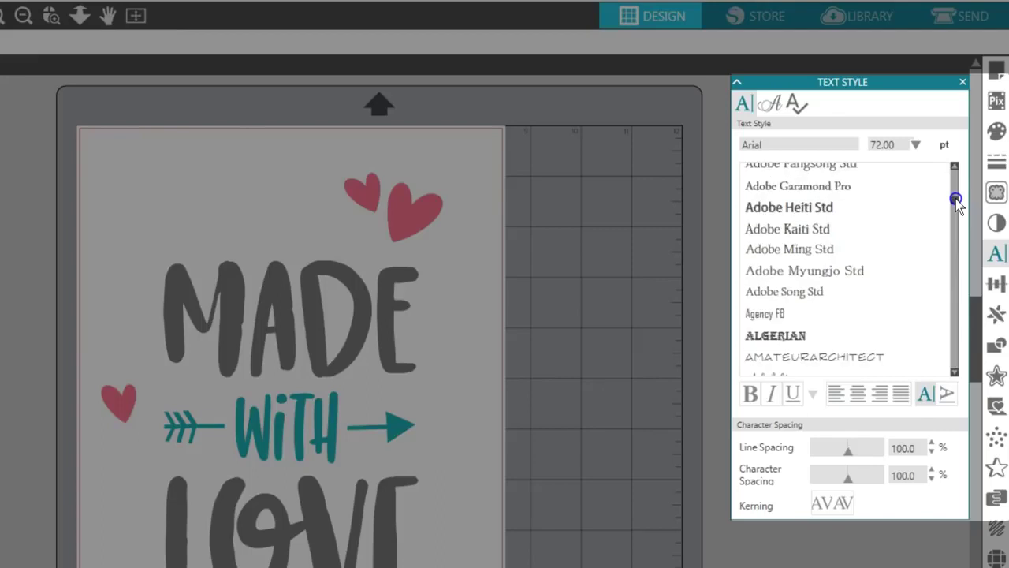
drag(955, 201, 955, 292)
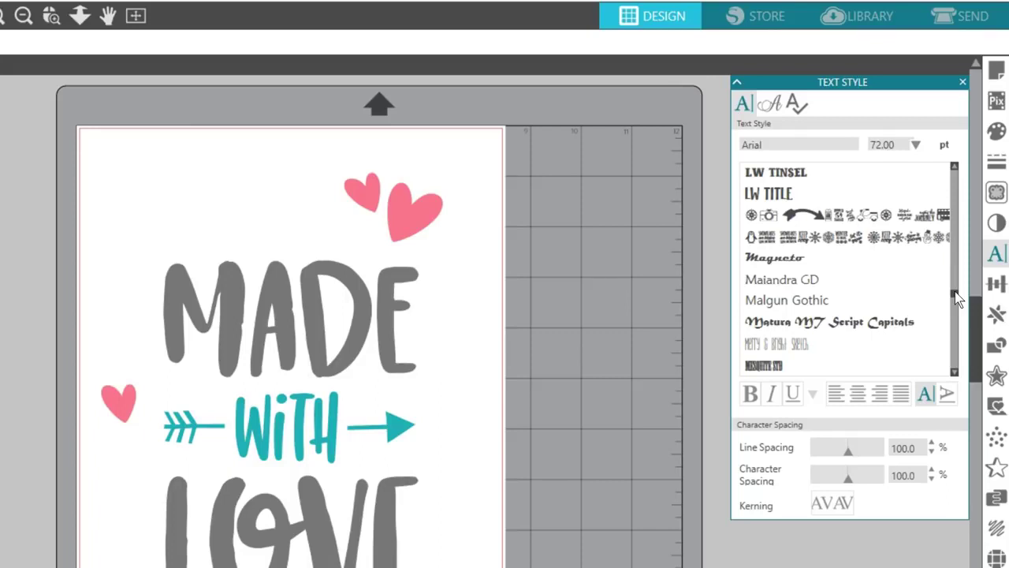
click(957, 297)
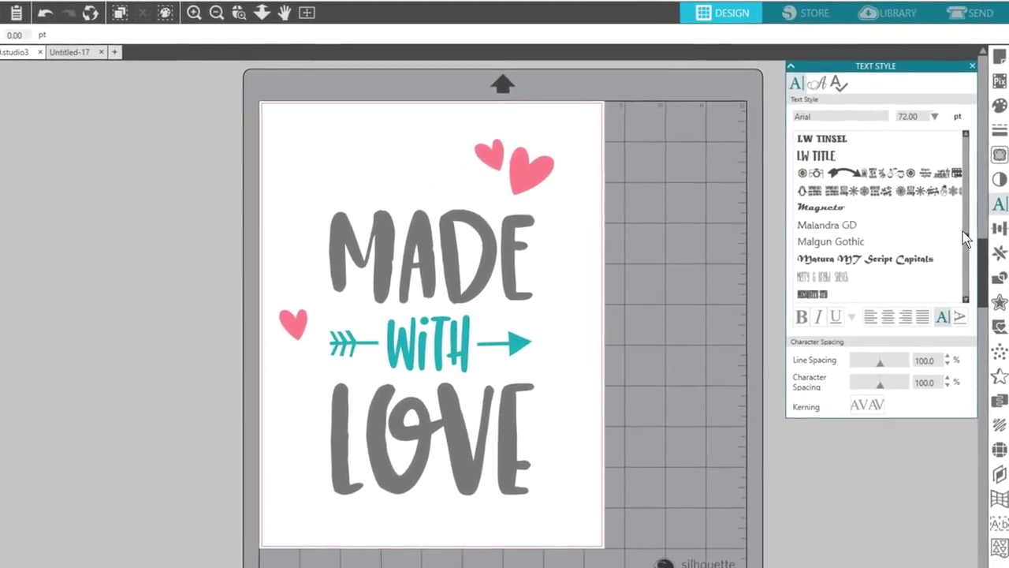
Switch to the Untitled-17 banana document and set the banana image to Cut in the send settings
click(999, 59)
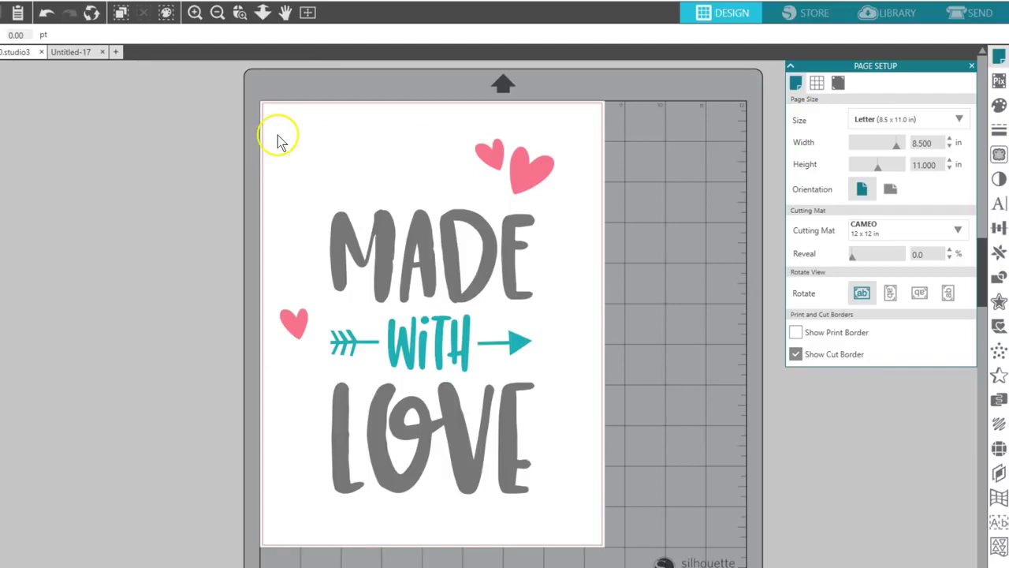
click(73, 54)
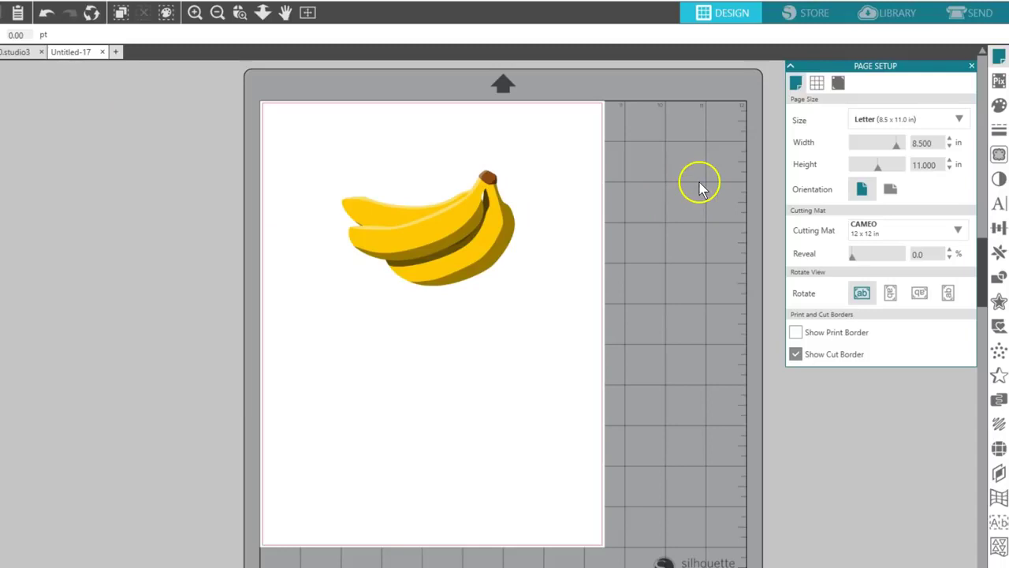
click(961, 17)
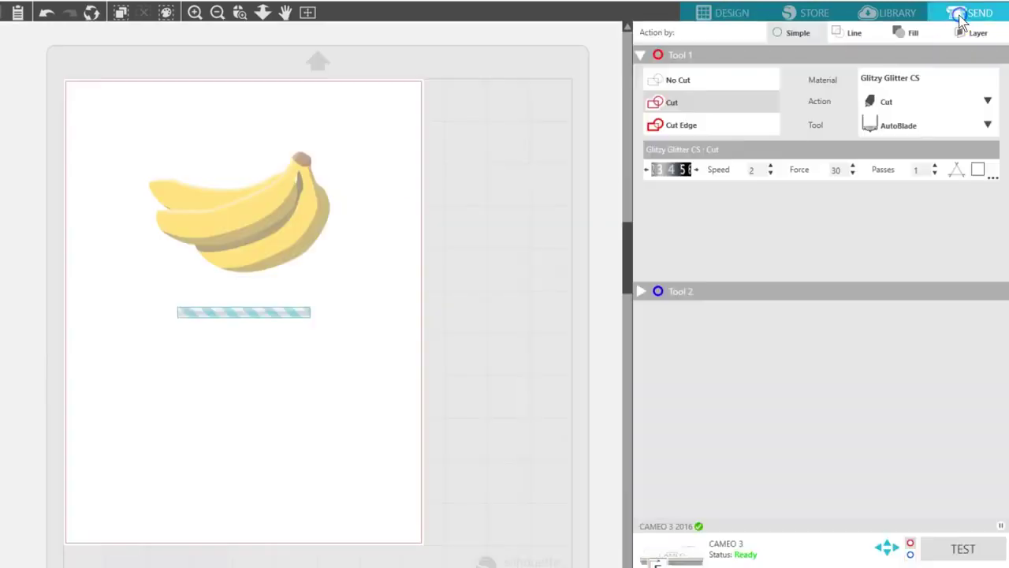
click(313, 225)
click(672, 103)
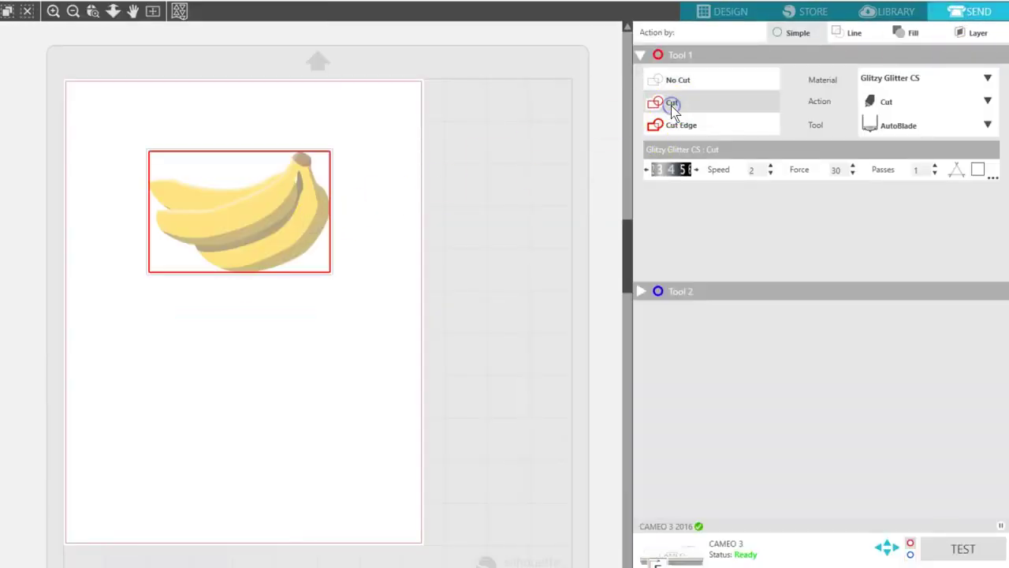
Return to the design workspace and select a trace area about 5.39 by 3.66 in around the banana image
click(719, 15)
click(999, 154)
click(839, 126)
drag(328, 157, 546, 304)
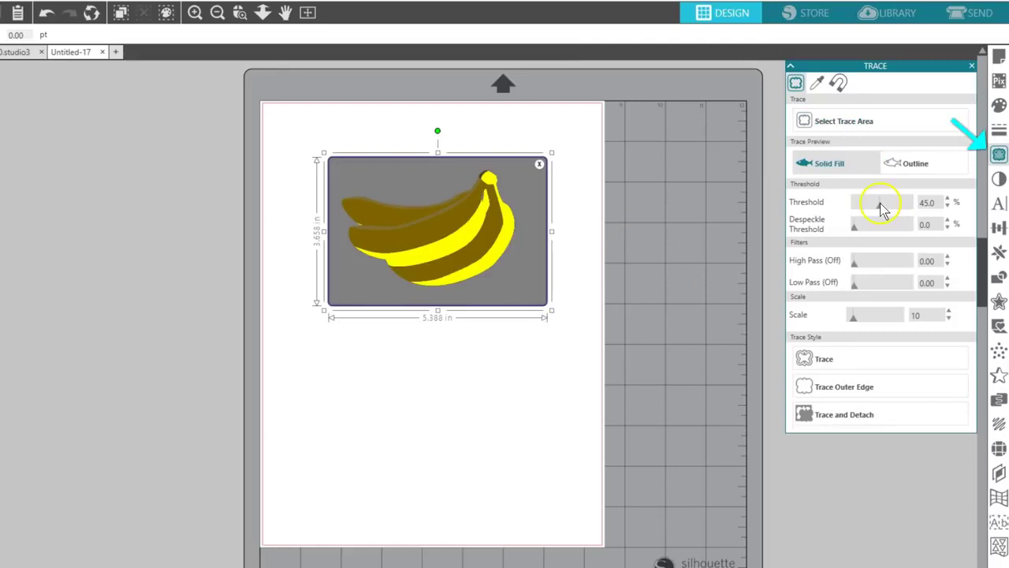
Trace the banana image with the threshold set to 81%, and check its cut lines in the send settings
drag(898, 206, 900, 208)
click(824, 359)
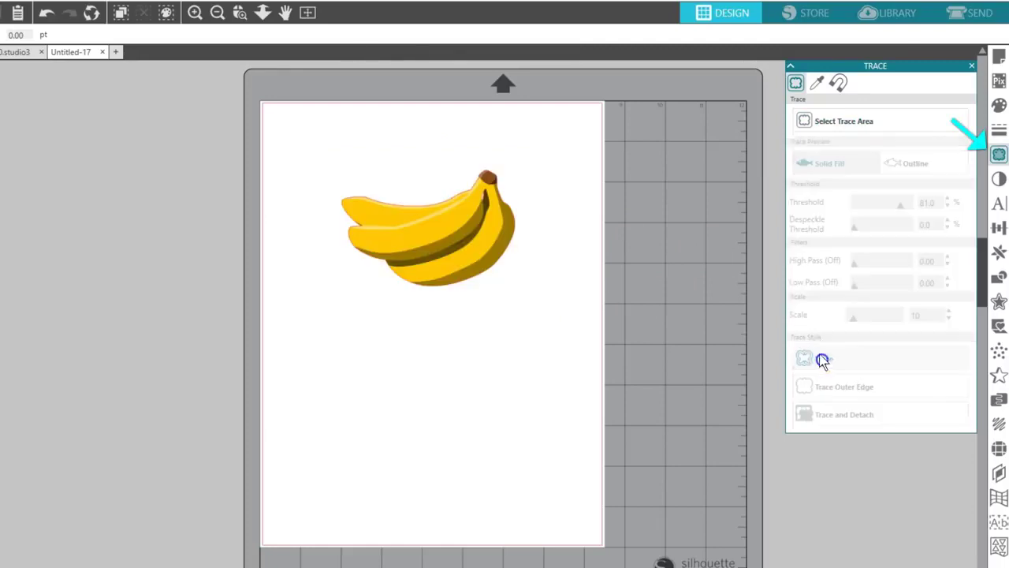
click(960, 14)
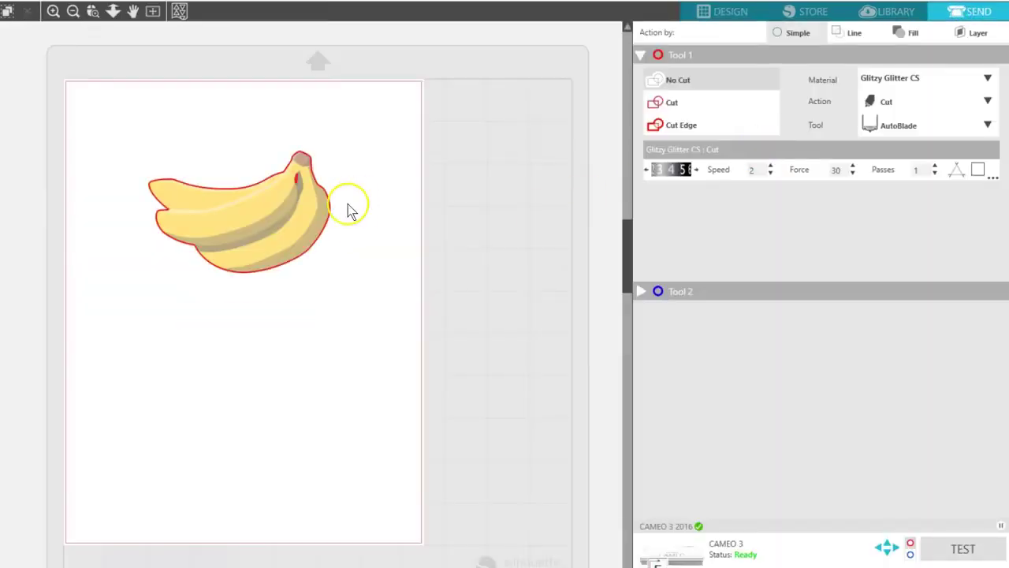
Return to the design workspace and add Type 1 (CAMEO, Portrait, Curio) registration marks to the banana page
click(713, 16)
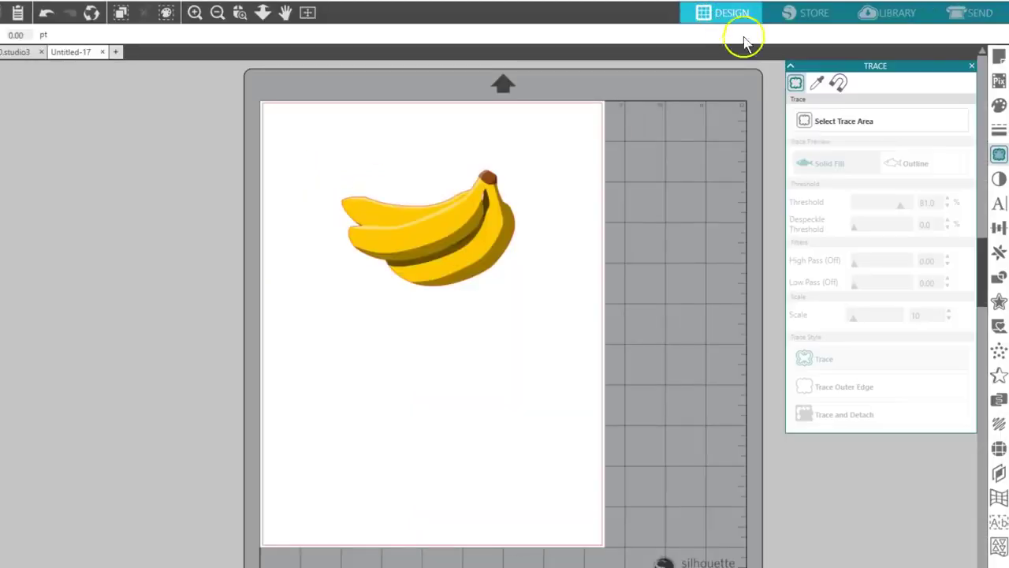
click(997, 63)
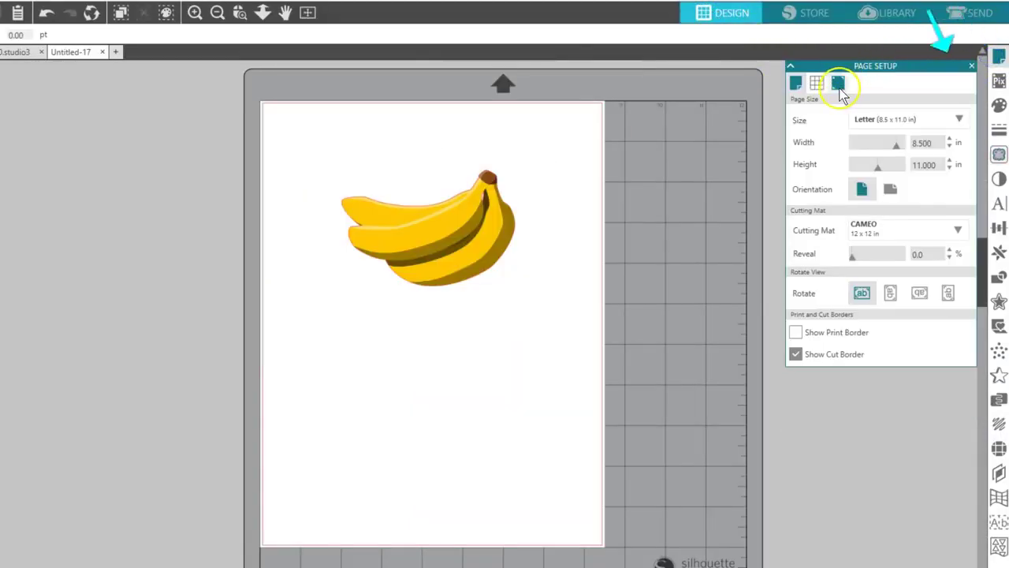
click(838, 84)
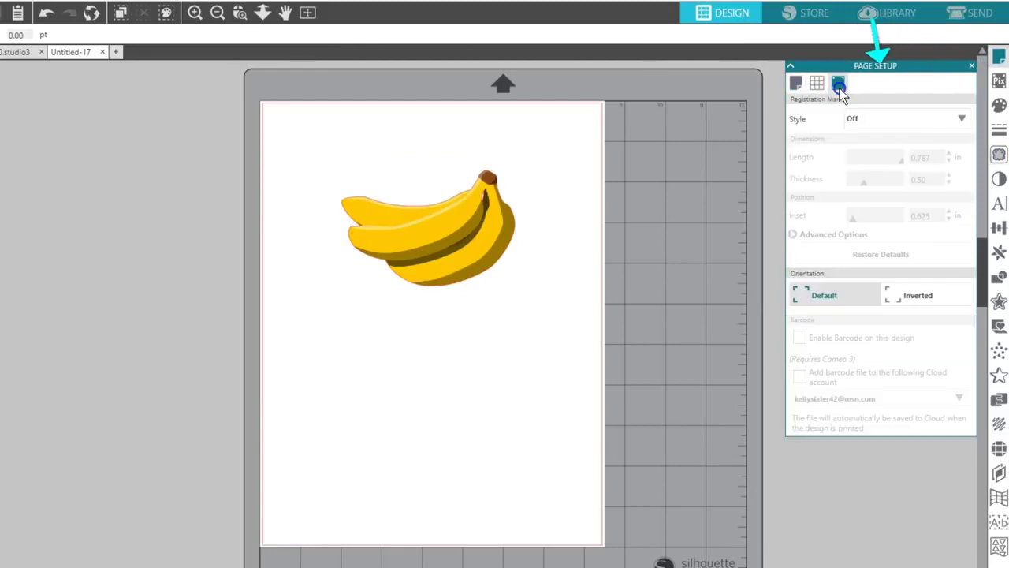
click(859, 129)
click(858, 151)
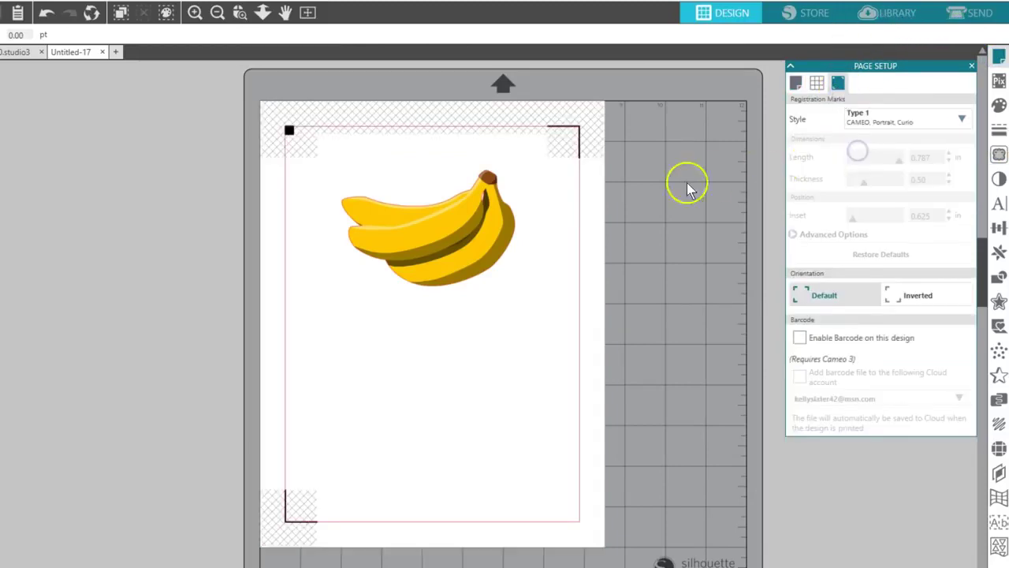
click(593, 193)
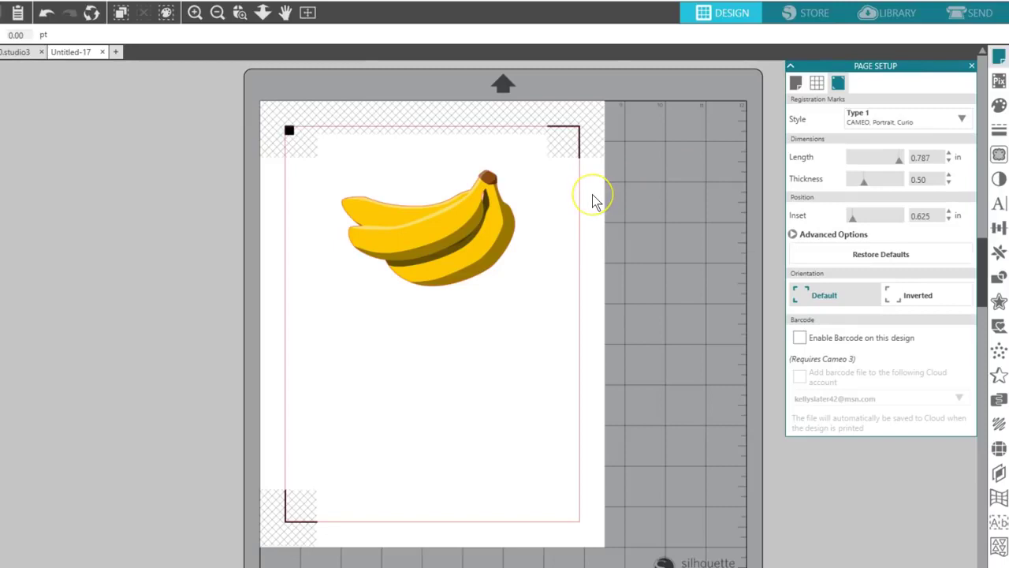
click(662, 191)
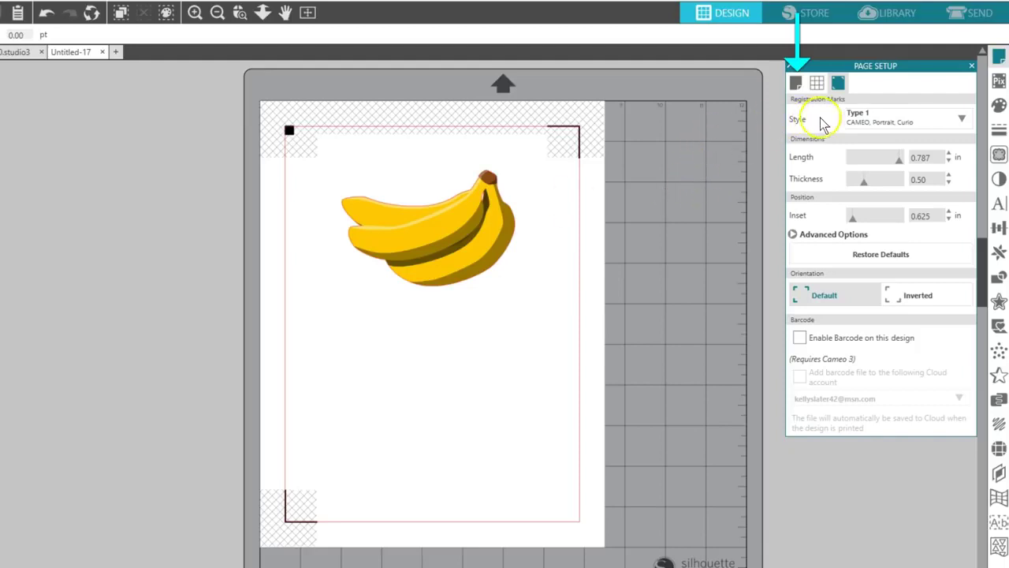
Try the page setup with the cutting mat set to None, and restore the CAMEO 12 x 12 in mat
click(798, 84)
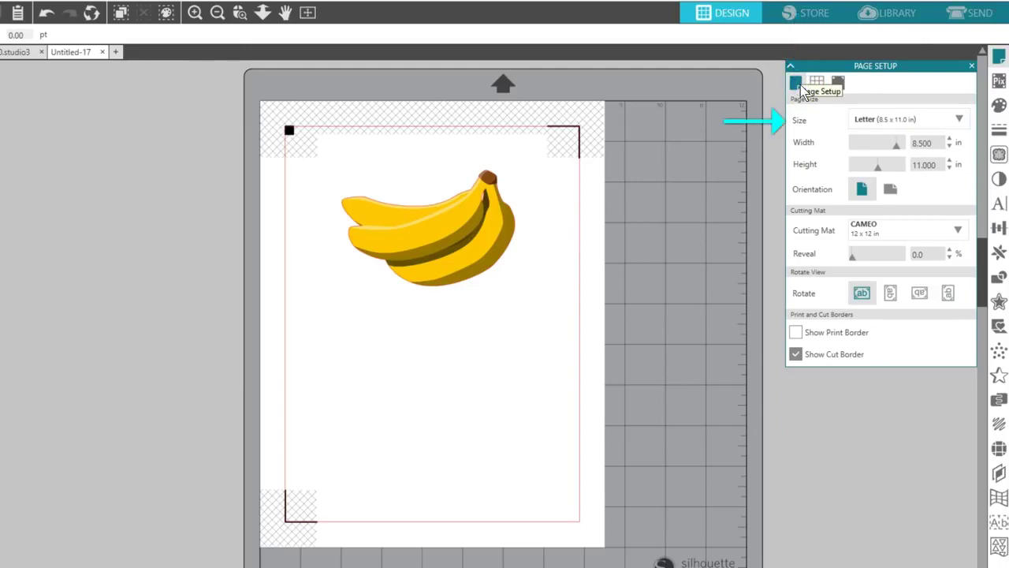
click(869, 228)
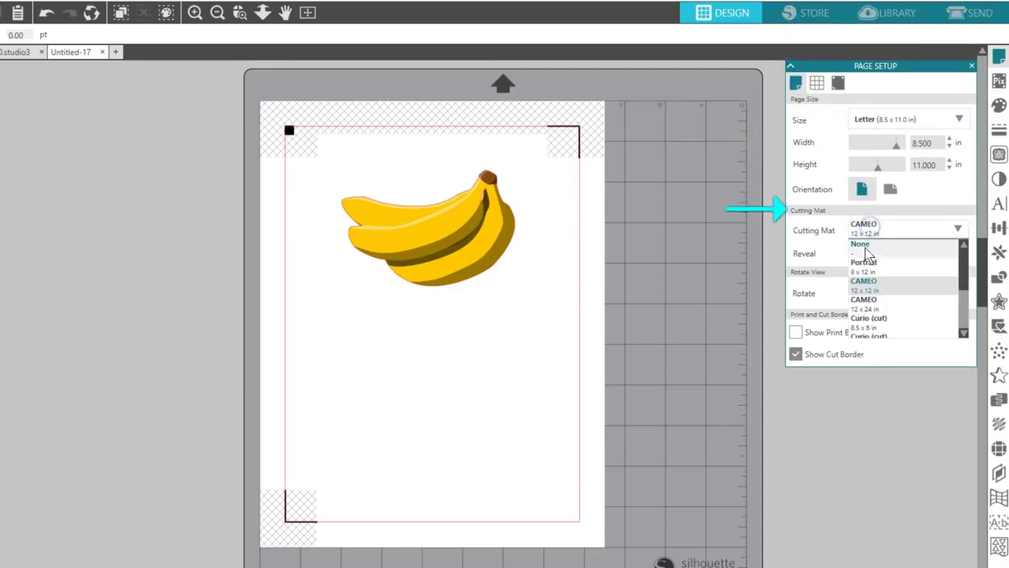
click(864, 247)
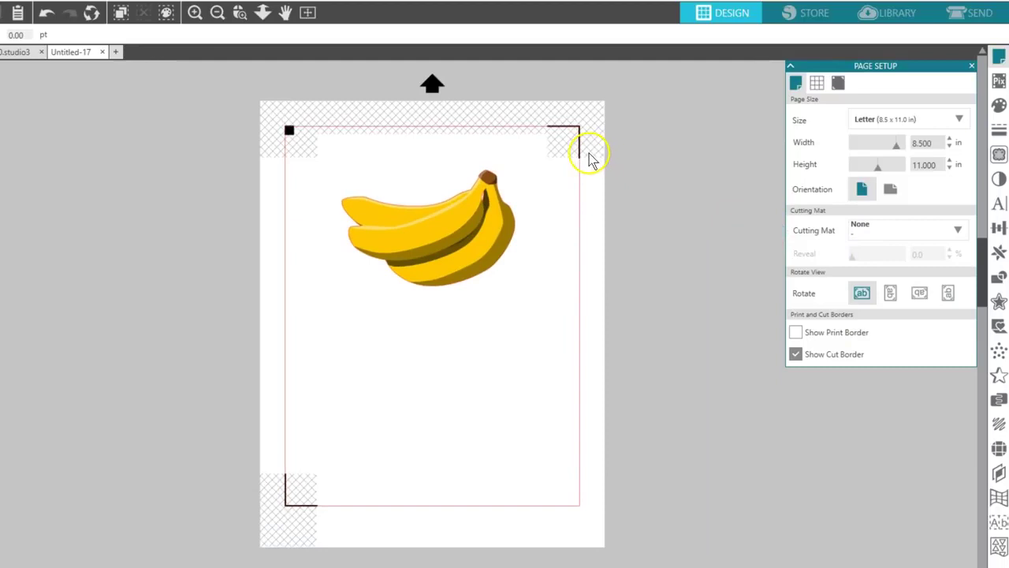
click(855, 227)
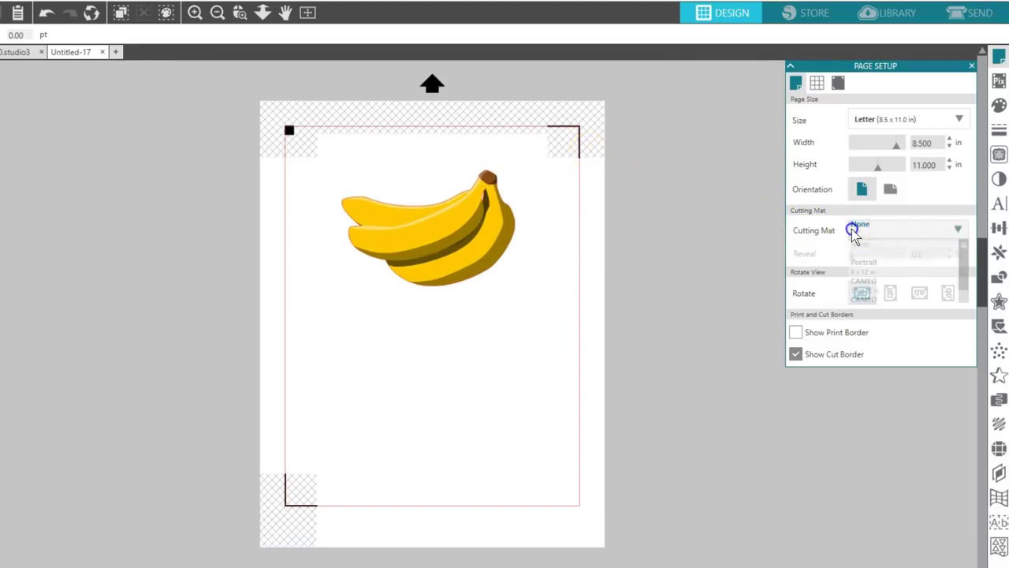
click(865, 284)
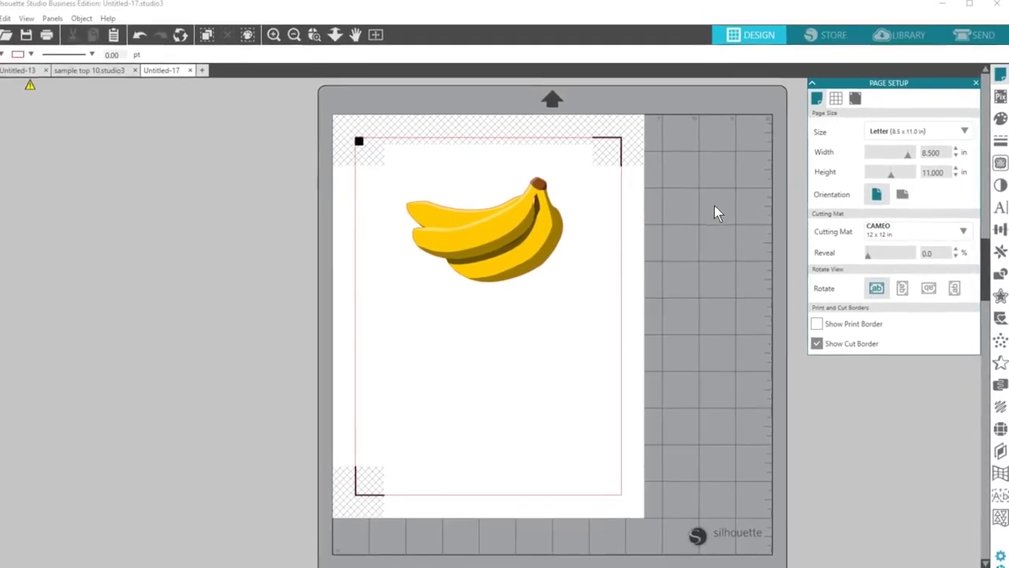
Switch to the sample top 10.studio3 document, check its cut lines in the send settings, and return to the design workspace
click(103, 75)
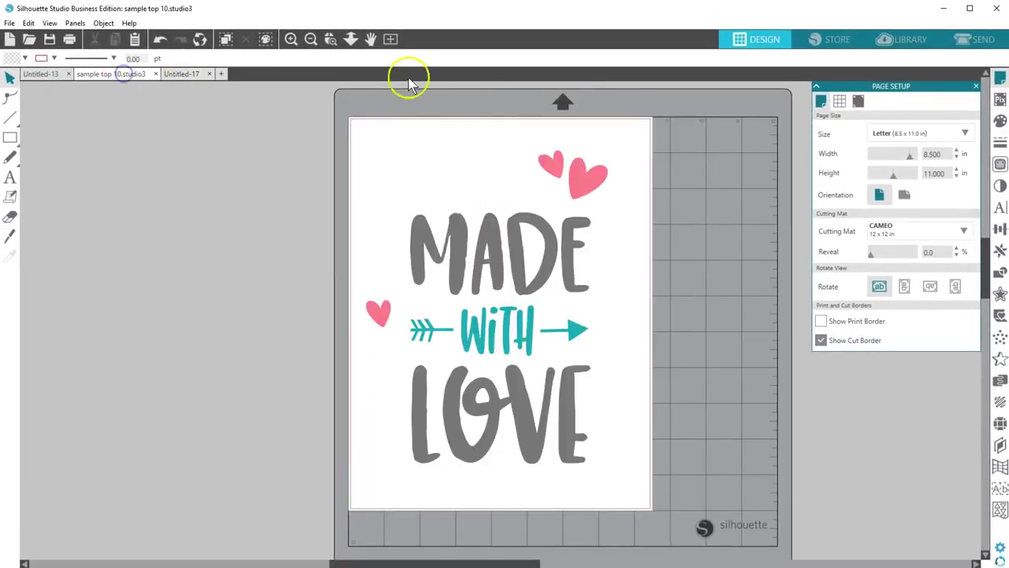
click(978, 39)
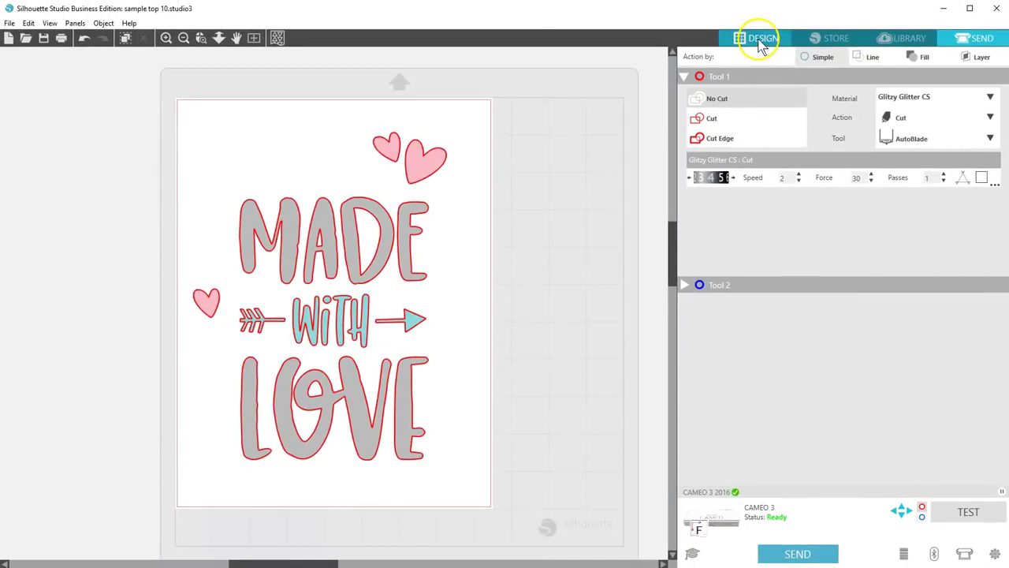
click(750, 27)
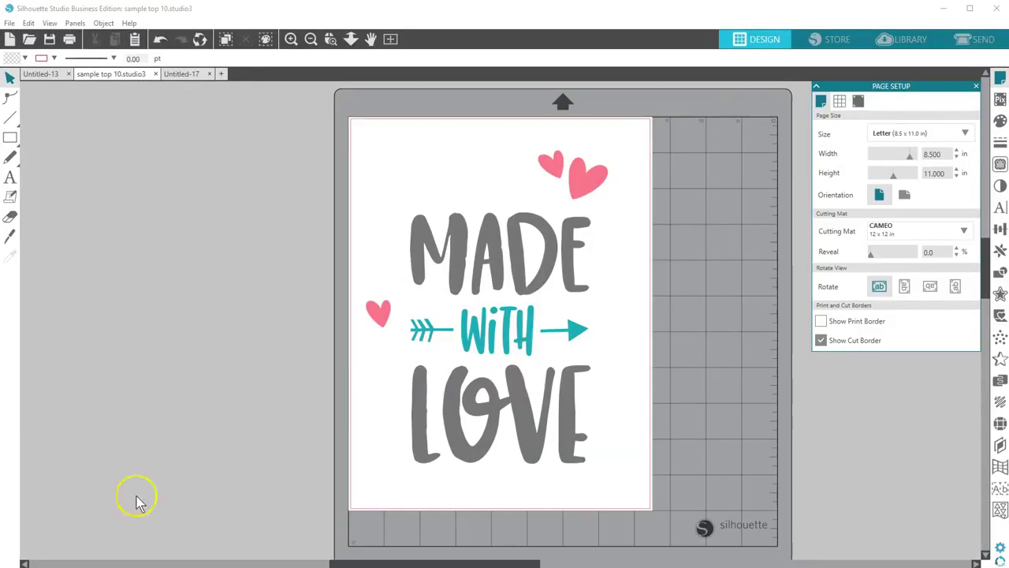
Switch to the web browser, view the Silhouette Inc. YouTube channel and the dingbat fonts blog article, and minimize the browser
key(alt+Tab)
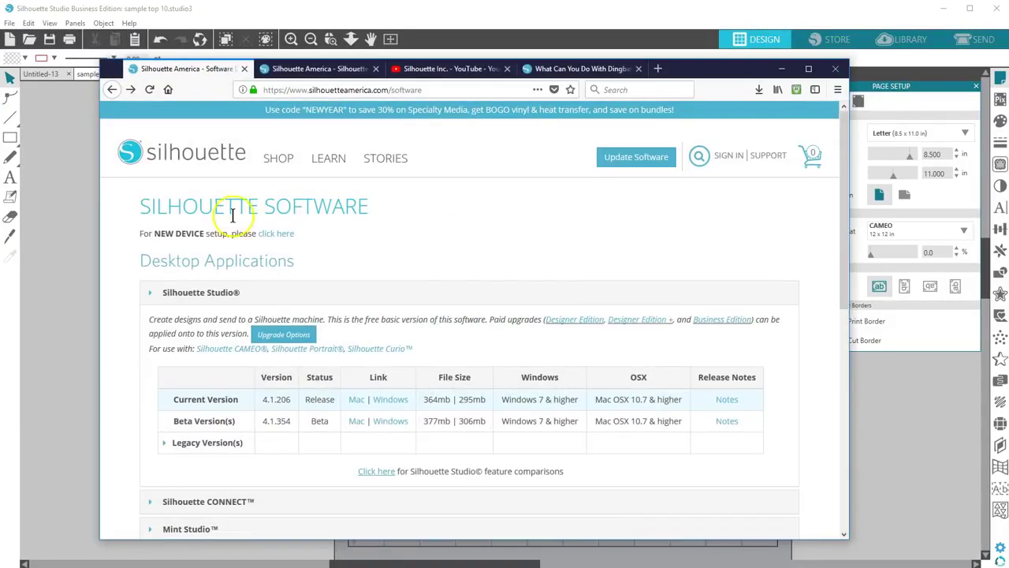
click(429, 68)
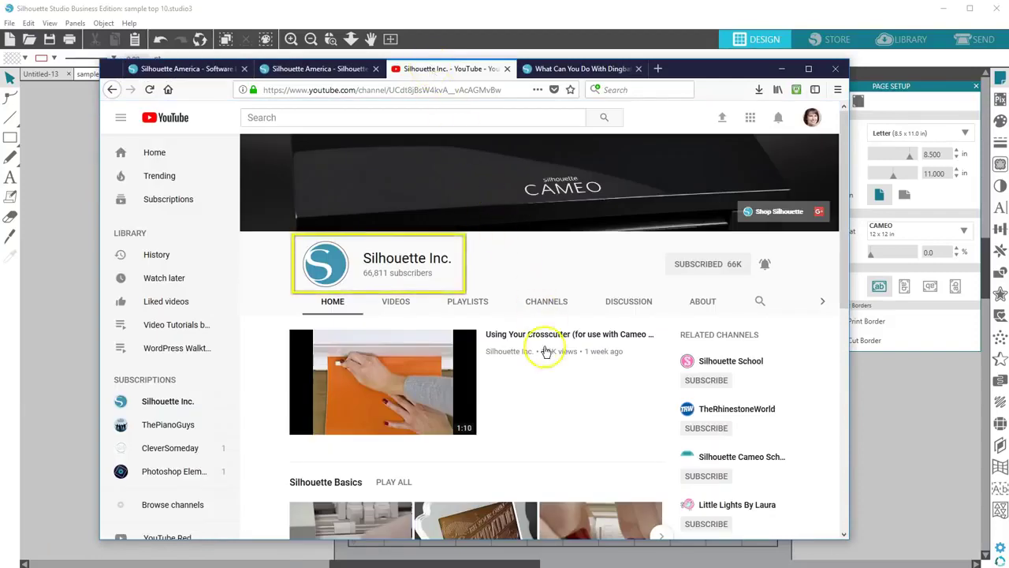
mouse_move(840, 165)
mouse_down()
mouse_move(834, 382)
mouse_move(838, 168)
mouse_up()
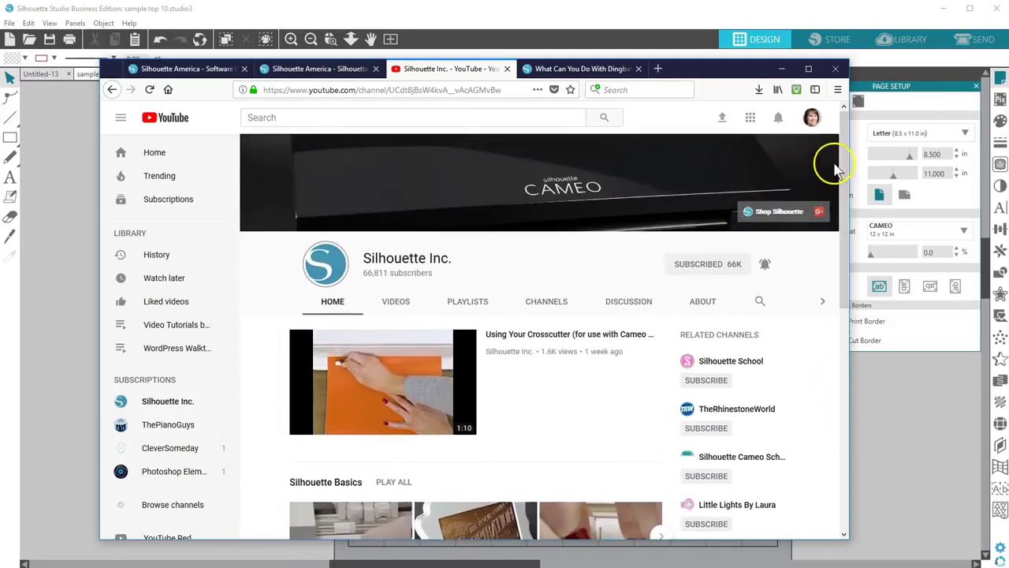
click(558, 69)
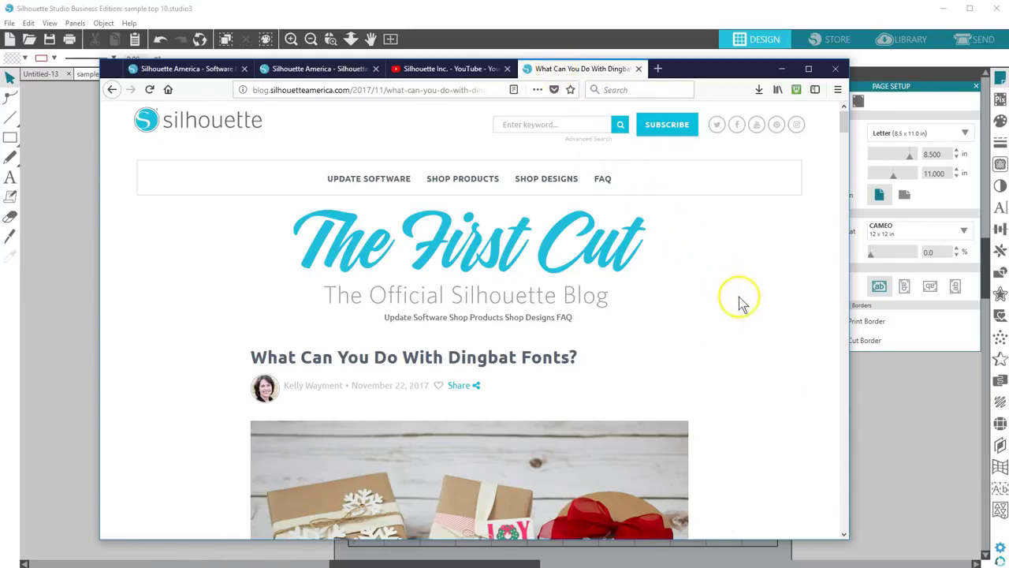
drag(840, 125, 843, 207)
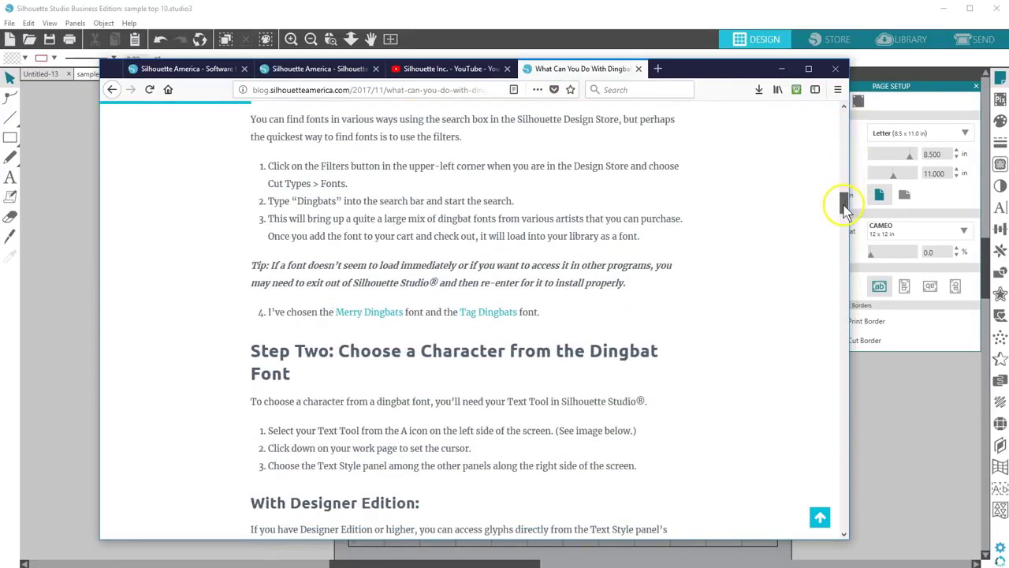
click(781, 69)
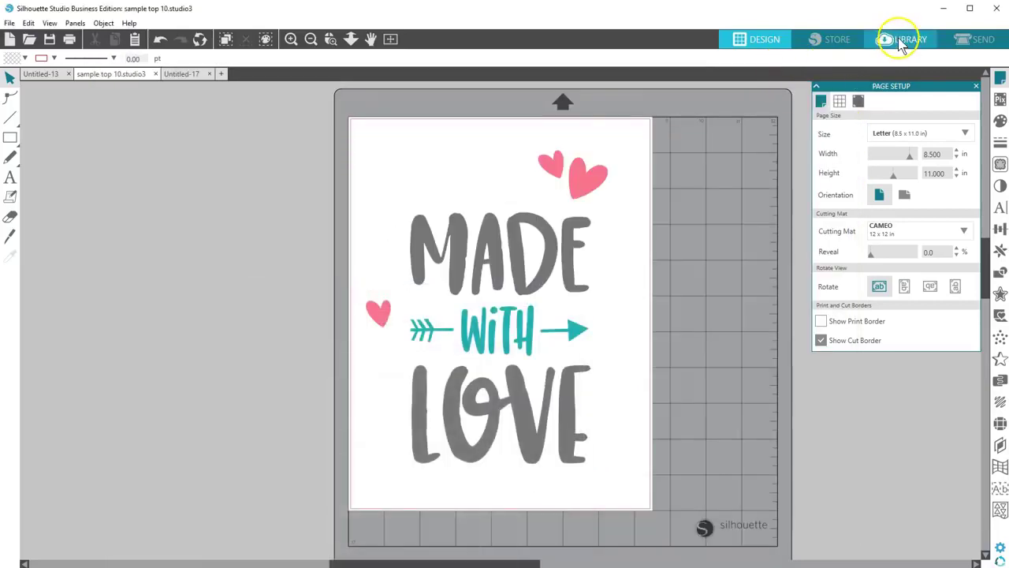
Open the Silhouette Handbook from the library's eBooks folder, browse to page 63, and close it back in the design workspace
click(895, 41)
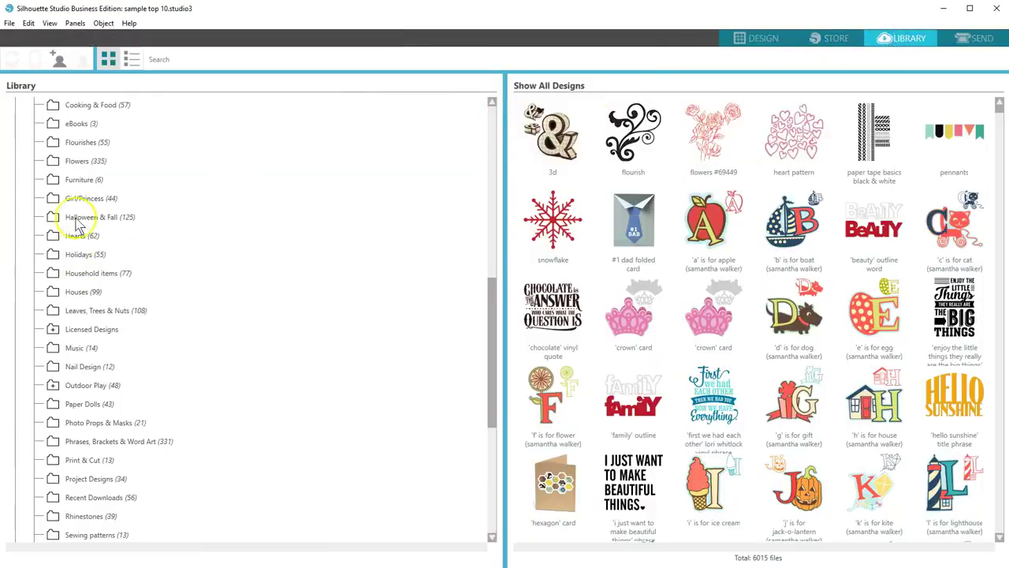
click(78, 123)
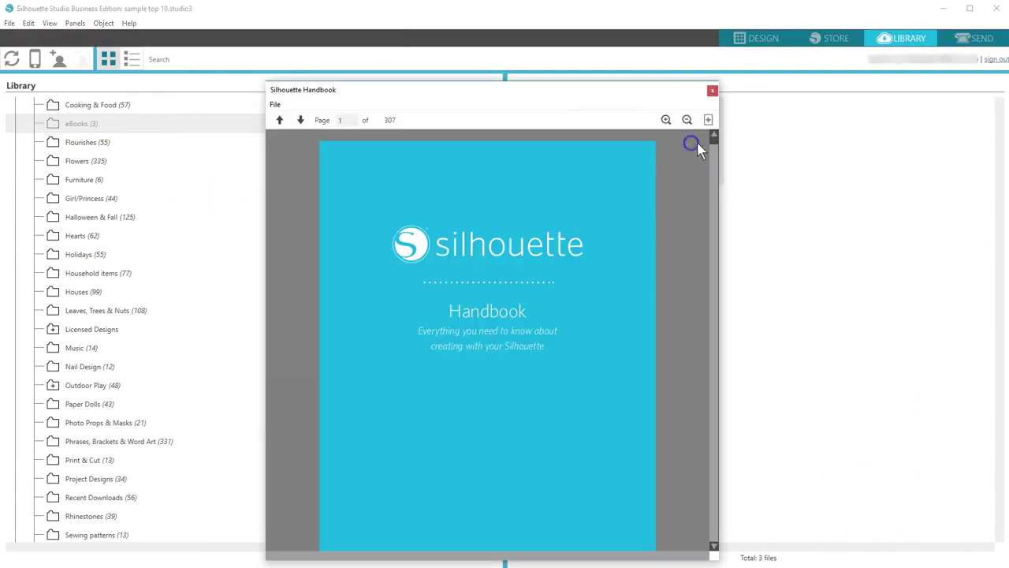
drag(713, 136, 714, 225)
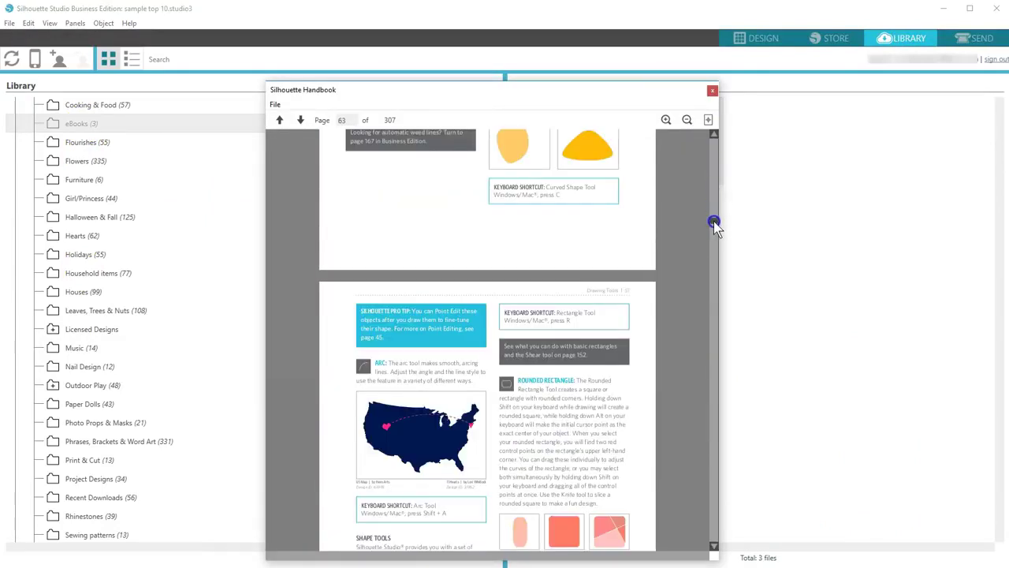
click(758, 40)
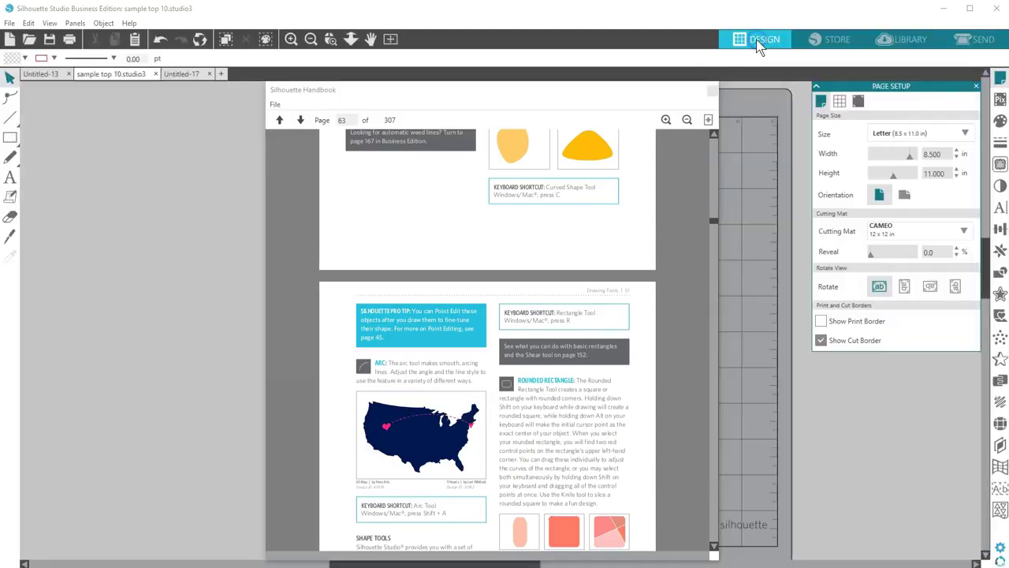
click(713, 90)
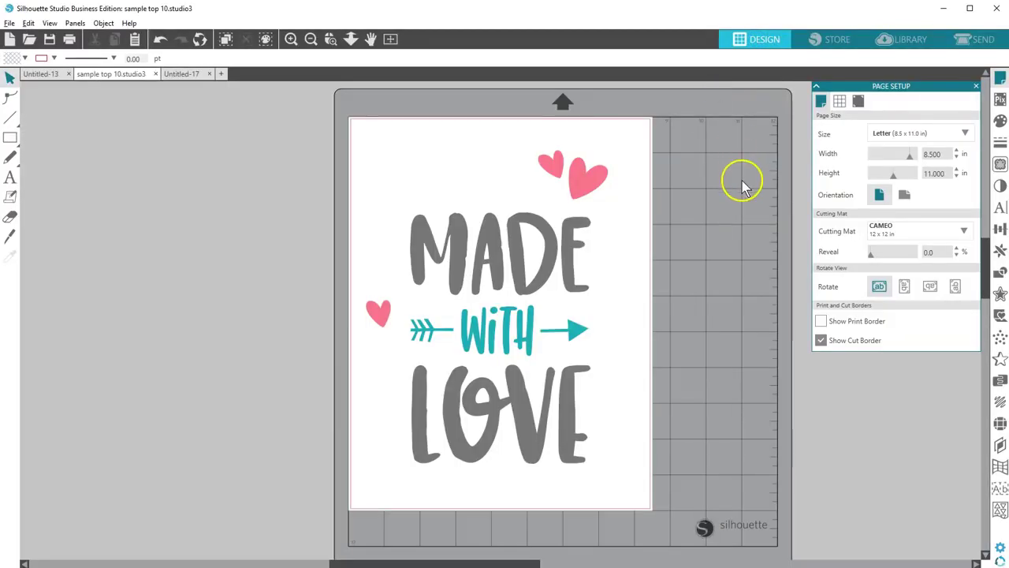